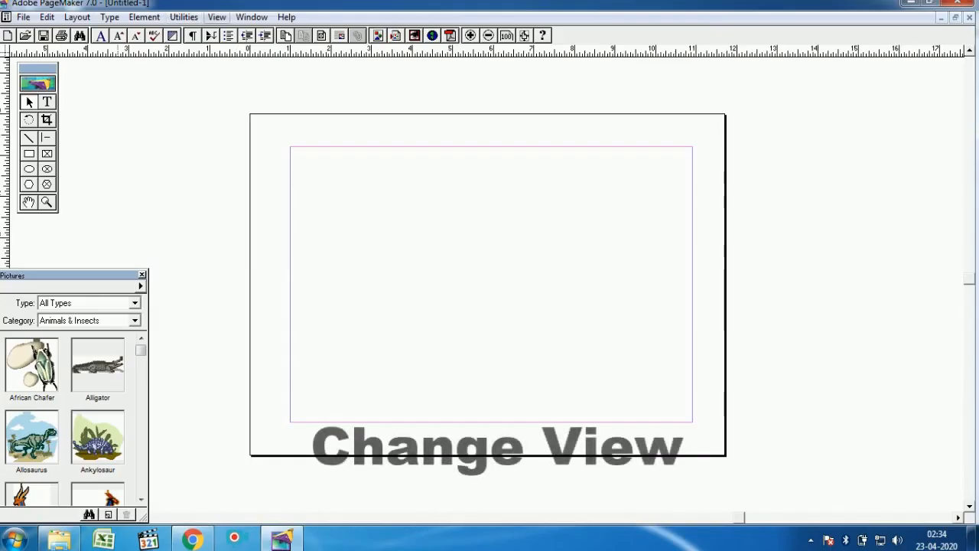
Show the page at actual size, close the Pictures palette and bring the page's upper margin into view
click(217, 17)
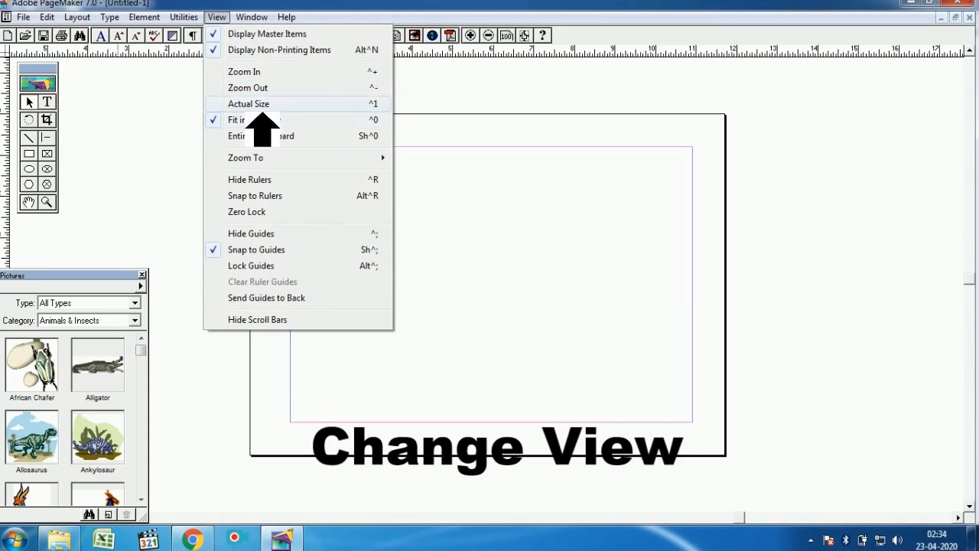
click(249, 104)
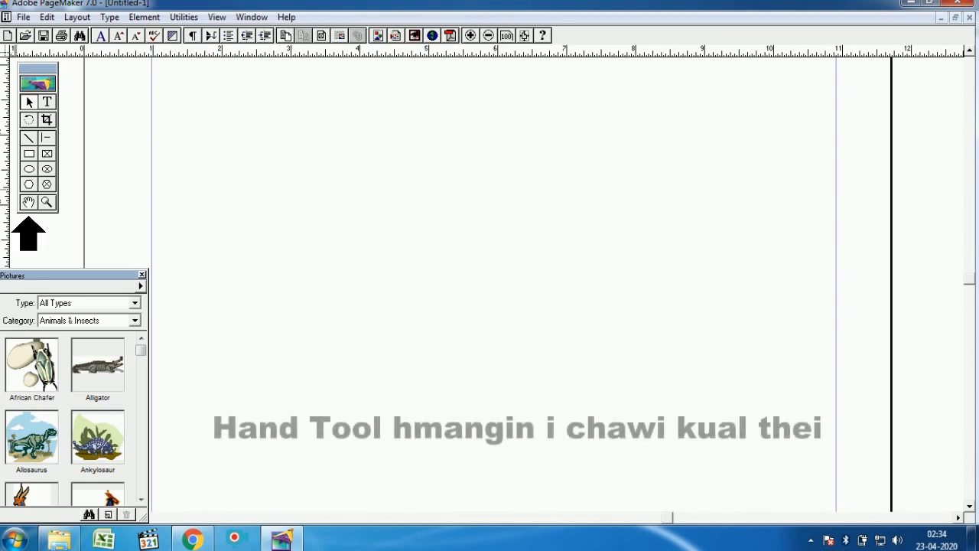
drag(459, 82, 490, 193)
click(141, 273)
drag(491, 252, 453, 207)
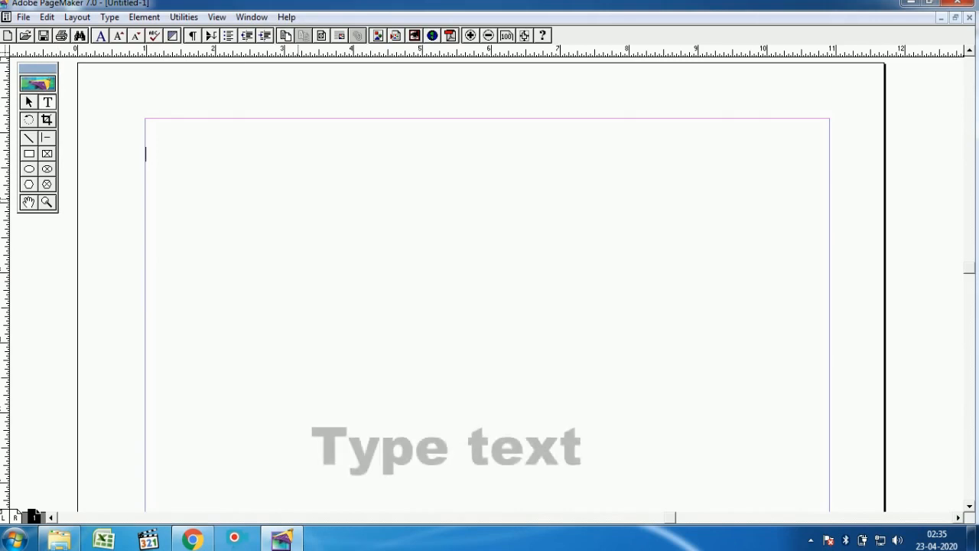
Enter the first tab-separated row at the page's upper-left margin: the person's name, Zarkawt, Mipa and Kum 35
text(L)
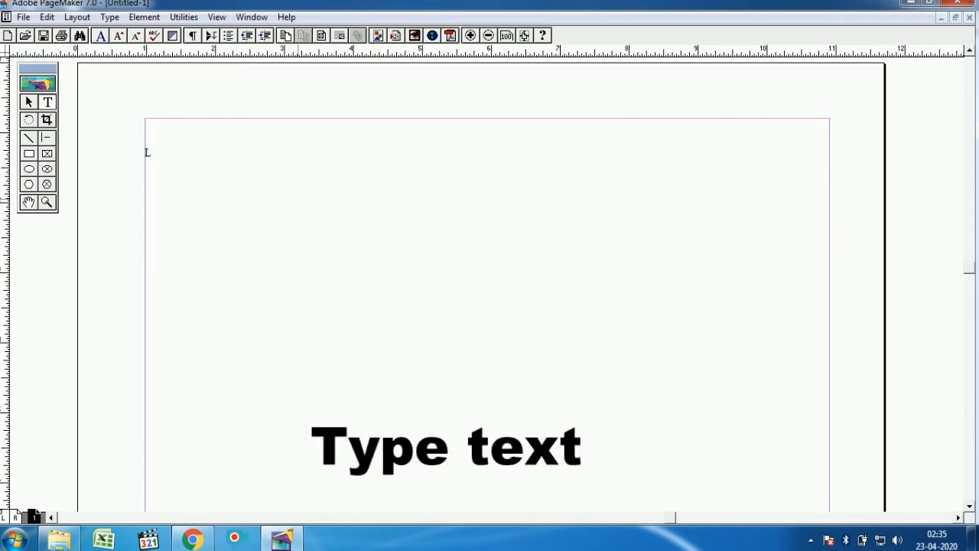
text(alliana)
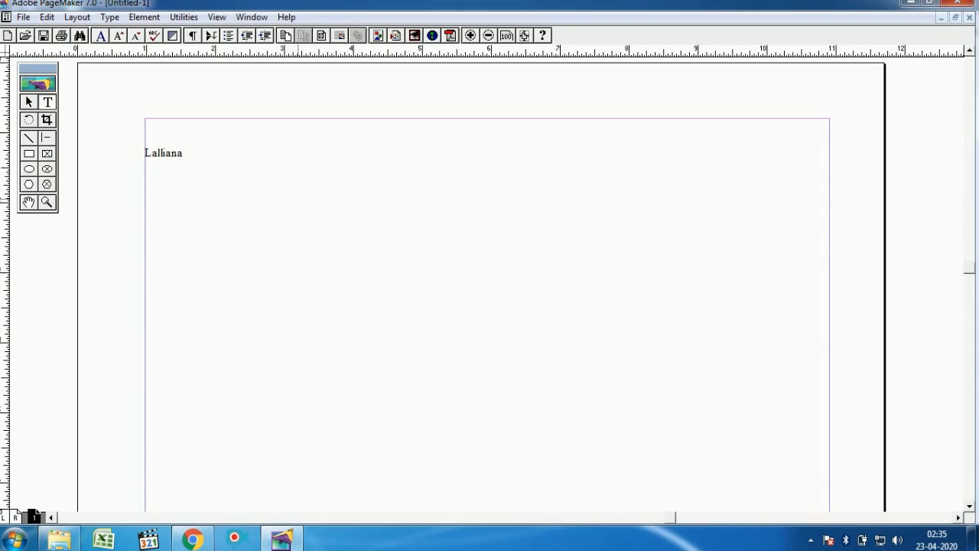
text(arkawt)
key(Tab)
text(Mi)
key(BackSpace)
text(ipa)
key(Tab)
text(kum)
key(BackSpace)
key(BackSpace)
key(BackSpace)
text(Kum)
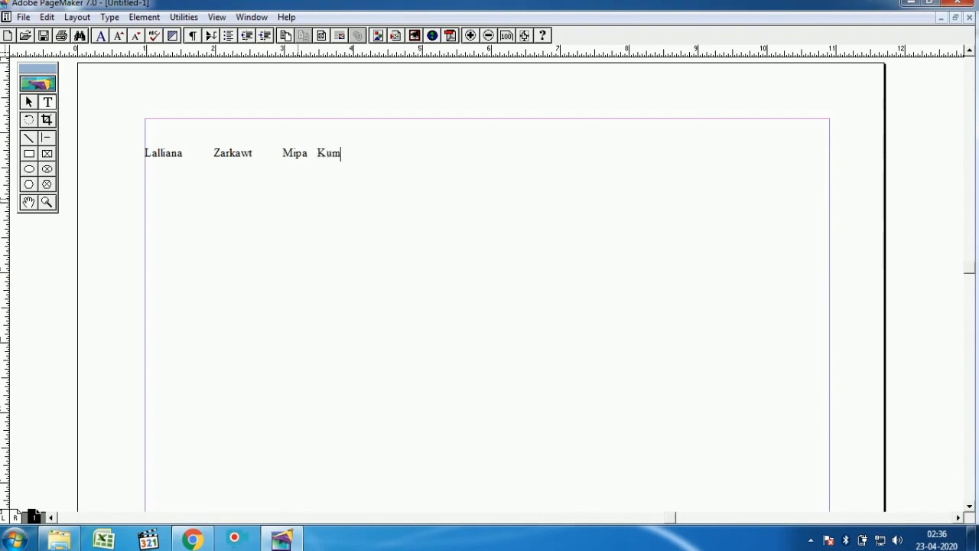
text( 35 L)
Enter the second tab-separated row with the person's name, Chaltlang, Mipa and Kum 48
text(allawma)
key(Tab)
text(Cha)
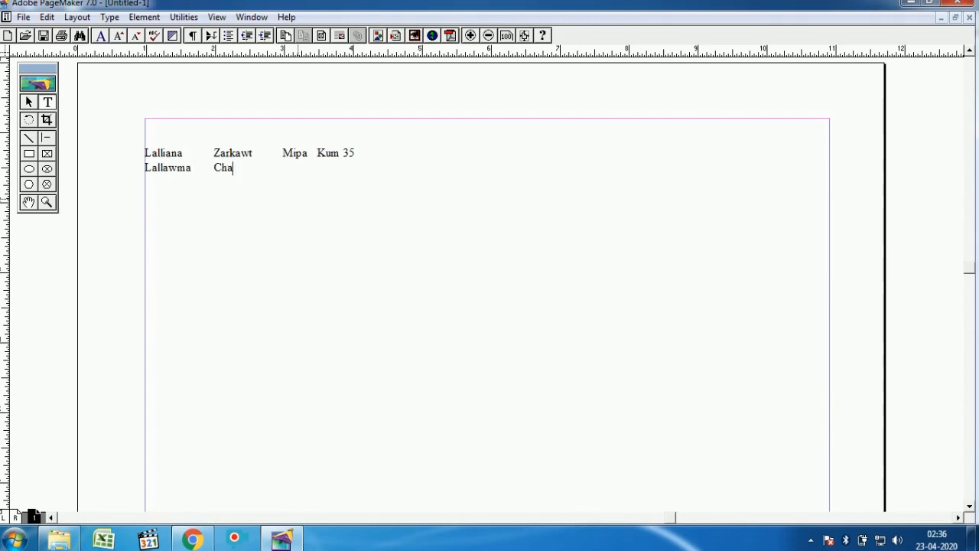
text(ltlang	Mi)
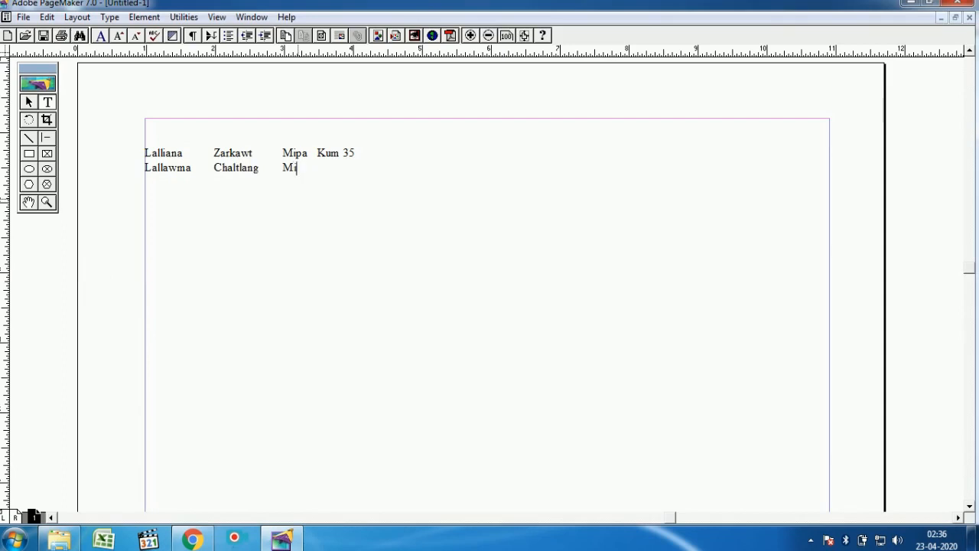
text(pa)
key(Tab)
text(Kum 48)
key(Return)
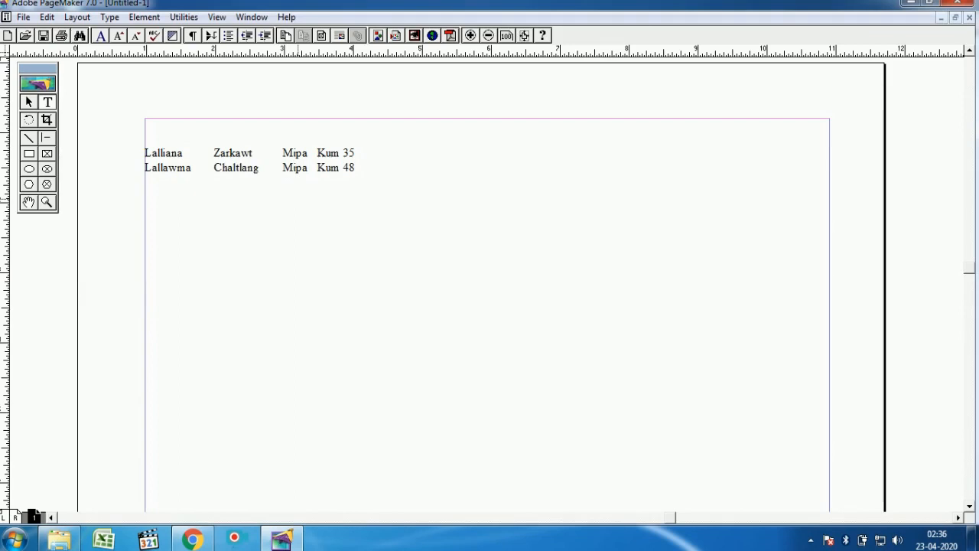
Enter the third tab-separated row with the person's name, Salem veng, Hmeichhia and Kum 29, and begin the fourth row's name
text(Lalliani)
key(Tab)
text(Salem veng)
key(Tab)
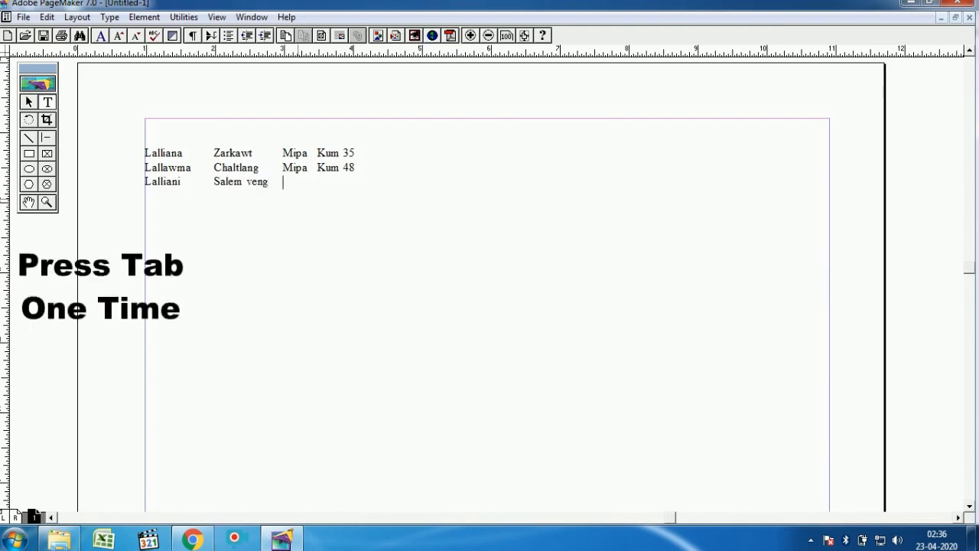
text(Hmeichhia	)
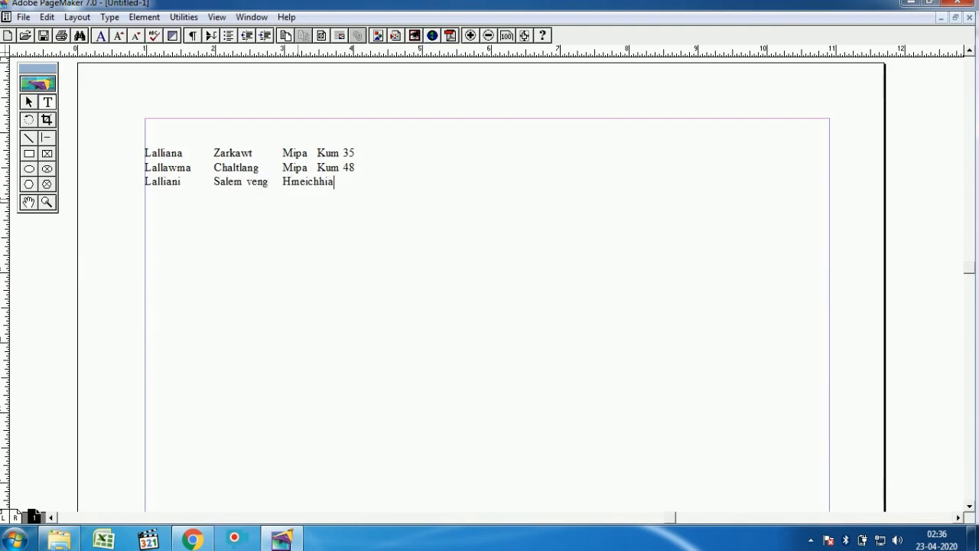
text(Kum 29 Thangrivung)
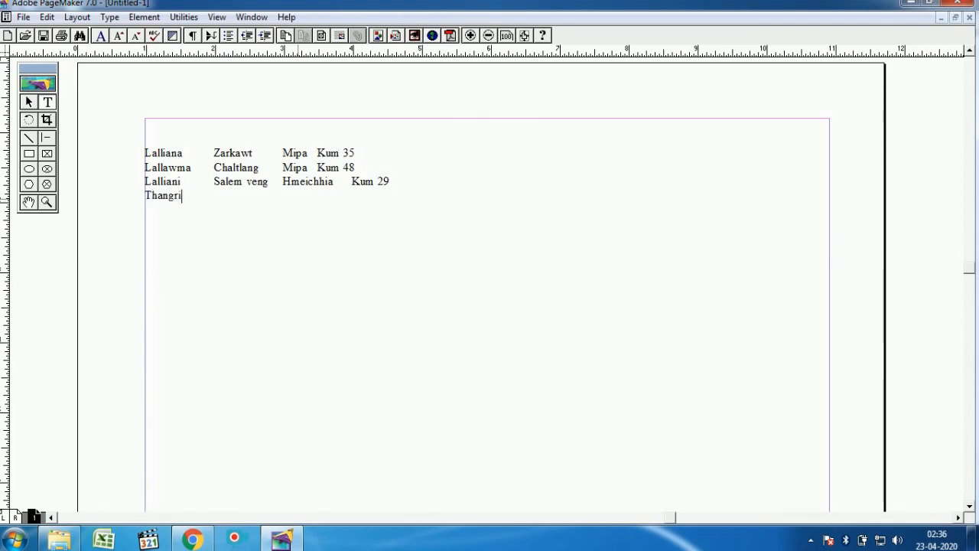
Complete the fourth row's name and add ITI, Hmeichhia and Kum 50, separated by tabs
text(i)
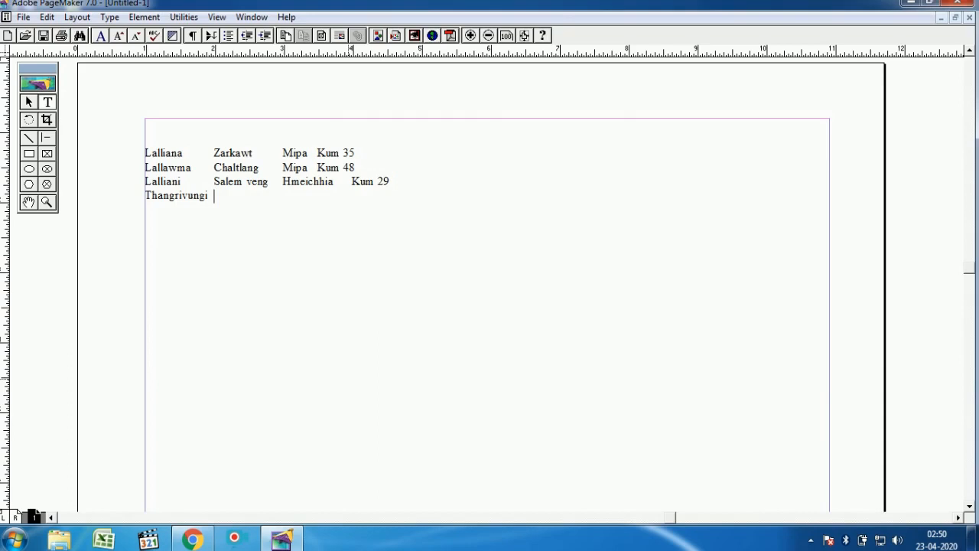
text(ITI)
key(Tab)
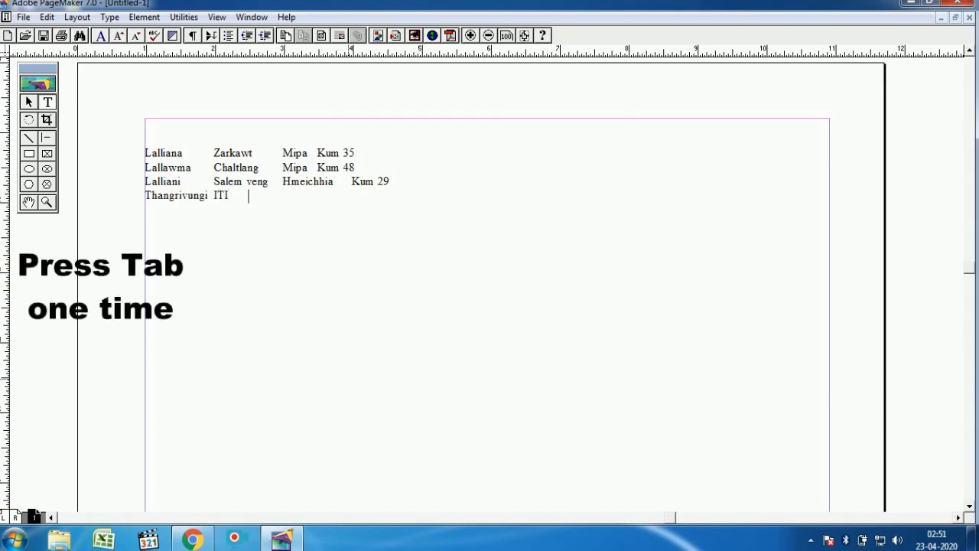
text(Hmeichhia)
key(Tab)
text(Kum)
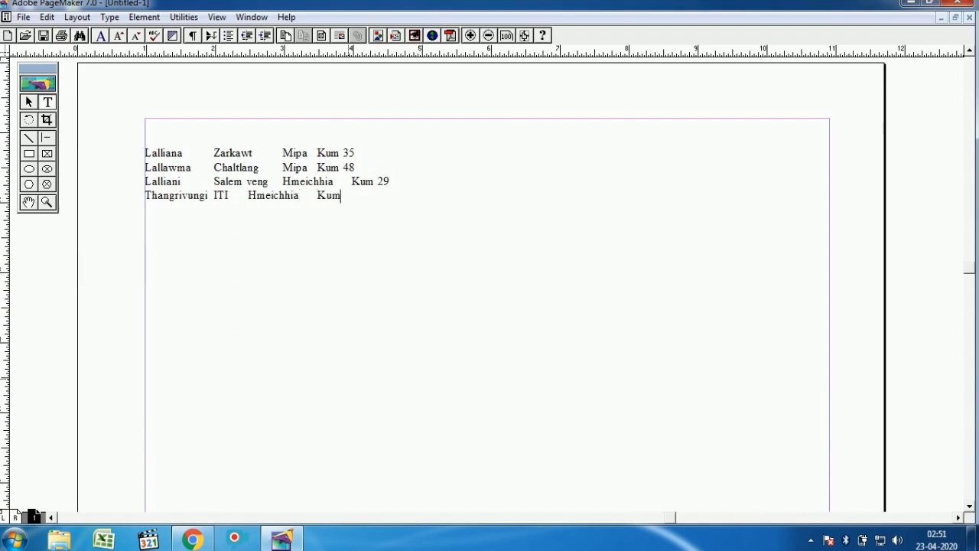
text( 50)
Copy the whole four-row list and paste it as a second text block below the original
key(ctrl+a)
right_click(318, 185)
click(360, 210)
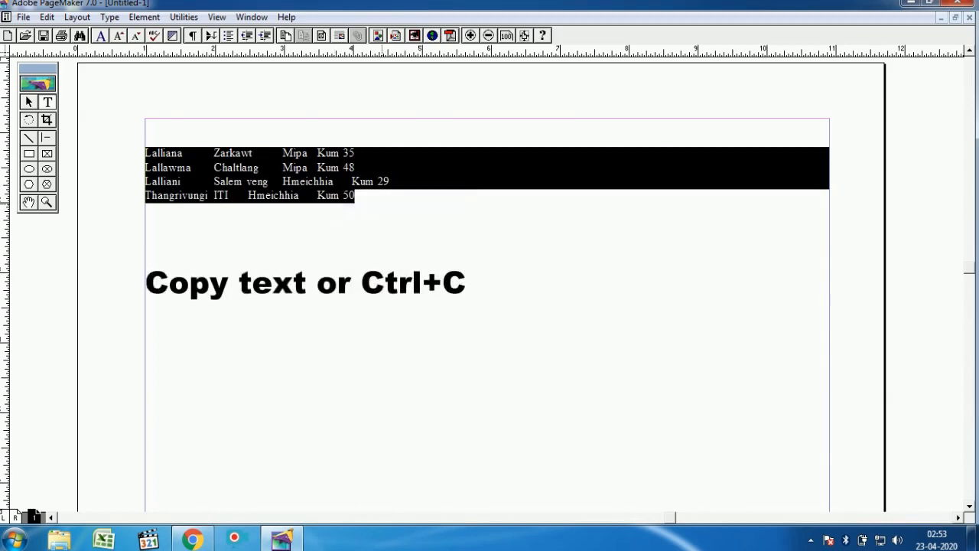
click(427, 202)
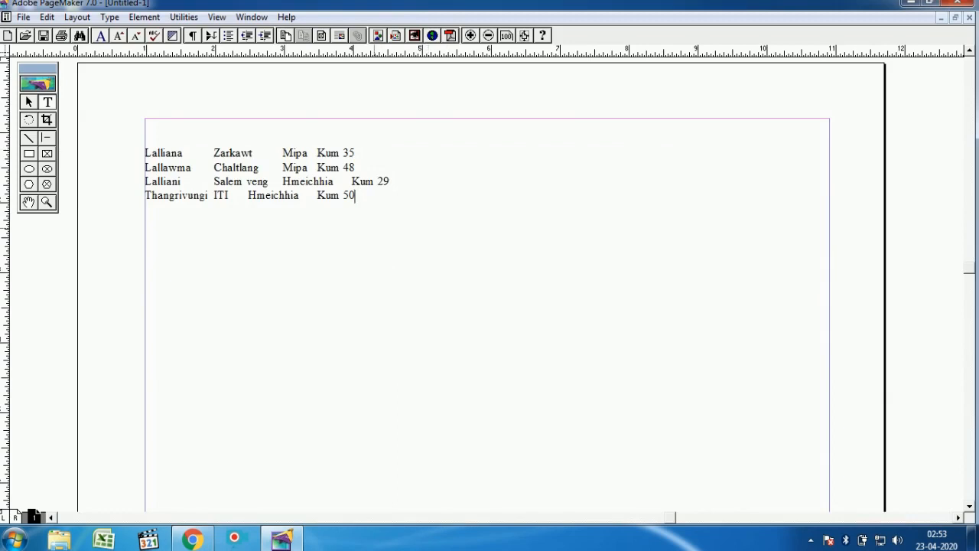
click(152, 268)
key(ctrl+v)
Select the original and the pasted list alternately to check that they are separate text blocks
click(29, 101)
click(233, 174)
click(250, 283)
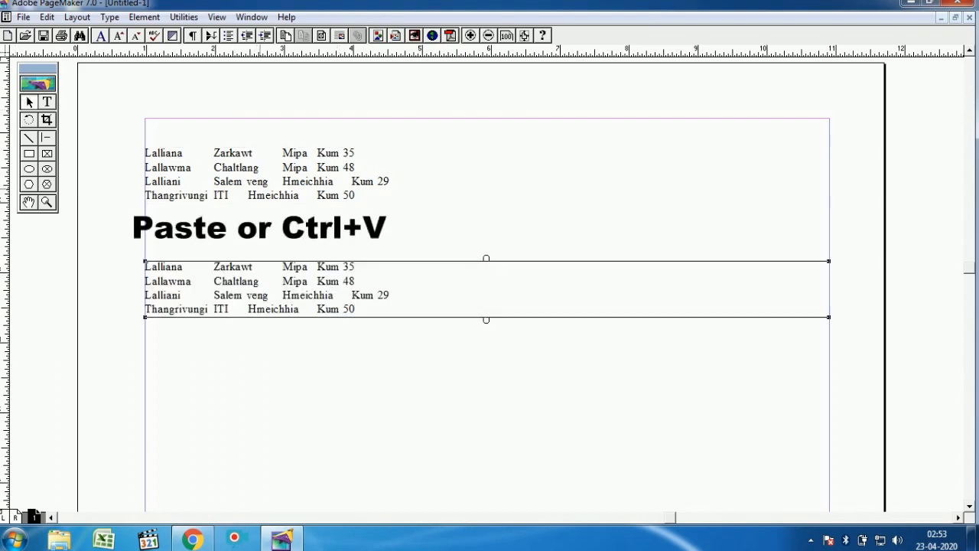
click(260, 175)
click(260, 298)
click(263, 173)
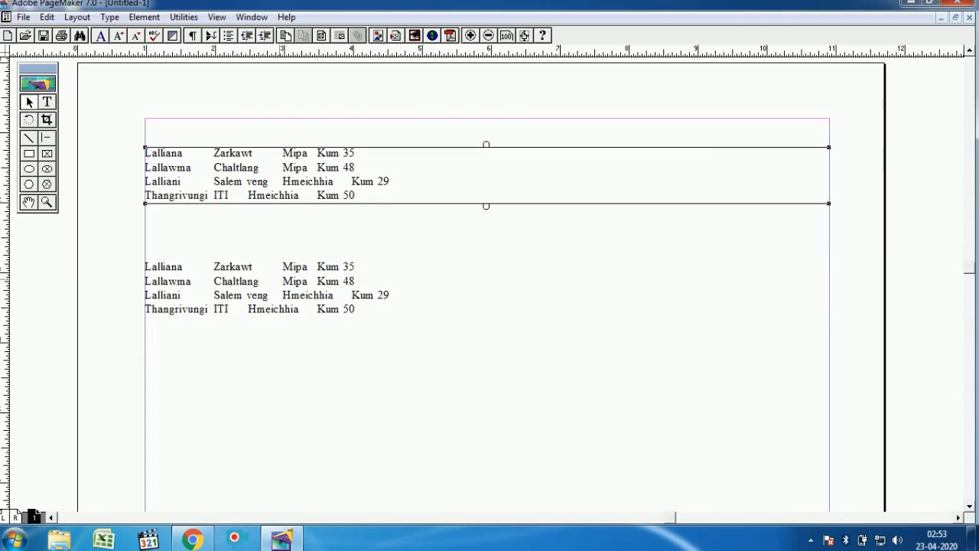
click(260, 296)
click(263, 173)
Add the heading BULLETS & TAB SETTING above the first list and narrow its text block to fit
click(47, 102)
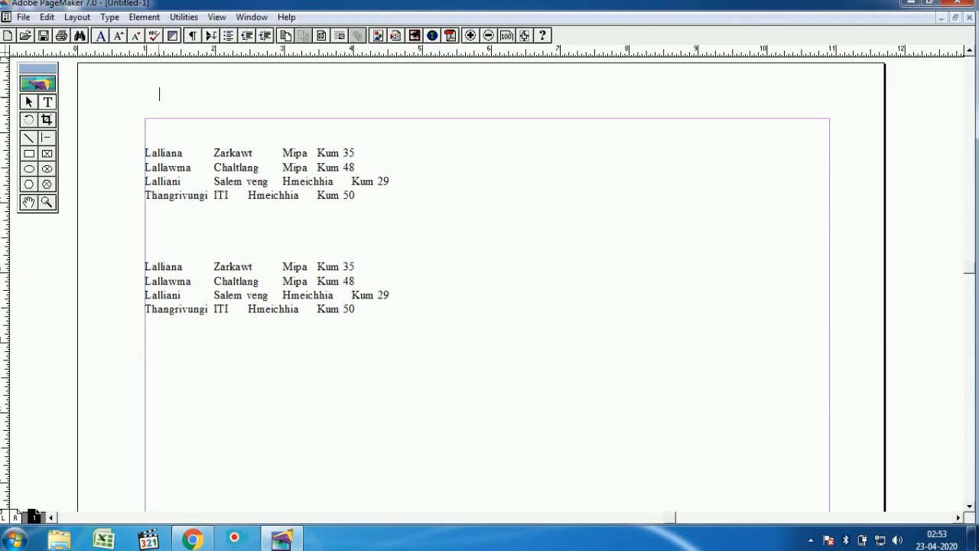
text(BULLETS & TAB SETTING)
click(28, 101)
drag(191, 92, 194, 127)
drag(845, 135, 308, 141)
Show the Control Palette and make the whole BULLETS & TAB SETTING heading bold
double_click(176, 127)
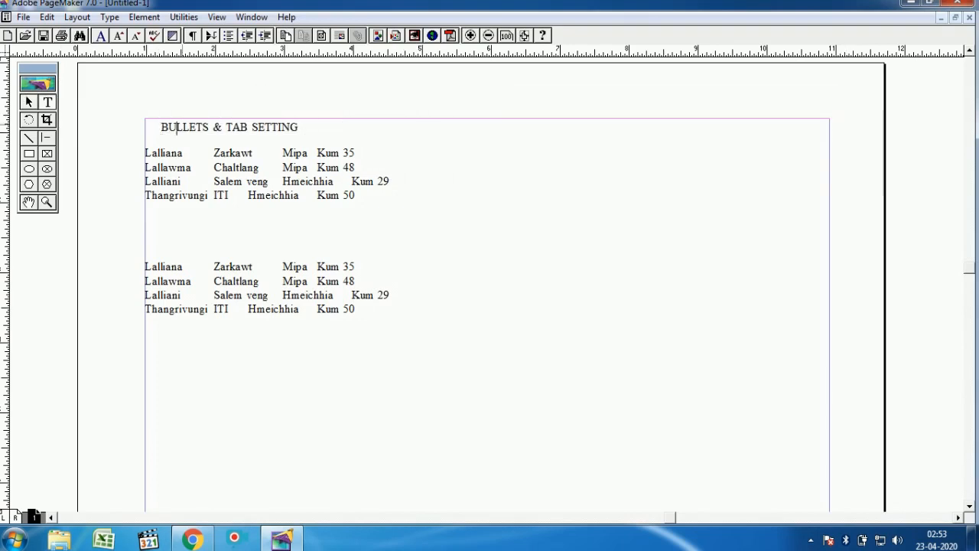
key(ctrl+a)
click(251, 17)
click(302, 104)
key(ctrl+shift+b)
Resize the bold heading's block to about 2.18 in wide, reposition it above the first list, and move the Control Palette below both lists
click(28, 101)
mouse_move(306, 147)
mouse_down()
mouse_move(360, 136)
mouse_move(319, 136)
mouse_up()
mouse_move(253, 129)
mouse_down()
mouse_move(274, 109)
mouse_move(270, 133)
mouse_up()
drag(338, 139, 328, 143)
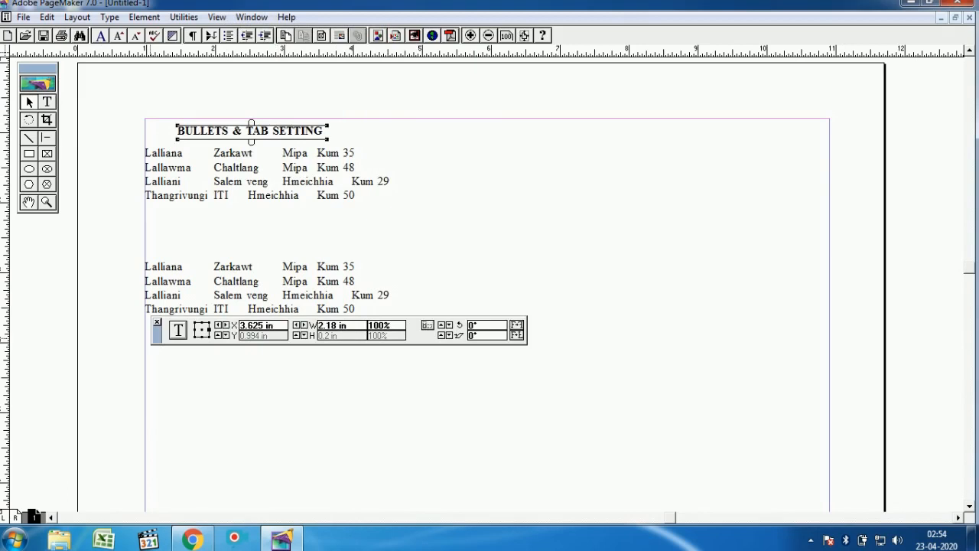
drag(157, 331, 181, 444)
Place a copy of the bold heading above the second list and change its text to NUMBERS & TAB SETTING
right_click(434, 202)
click(470, 245)
drag(162, 247, 243, 243)
double_click(194, 243)
double_click(194, 243)
text(NUMBERS & TAB SETTING)
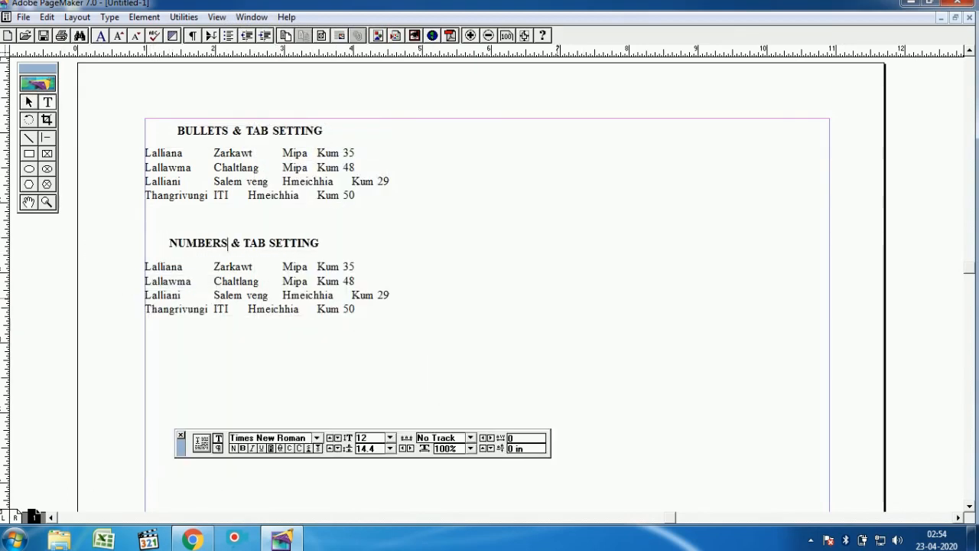
Apply the Wingdings pointing-hand bullet to only the four selected rows of the first list with the Bullets and numbering plug-in
drag(145, 152, 354, 195)
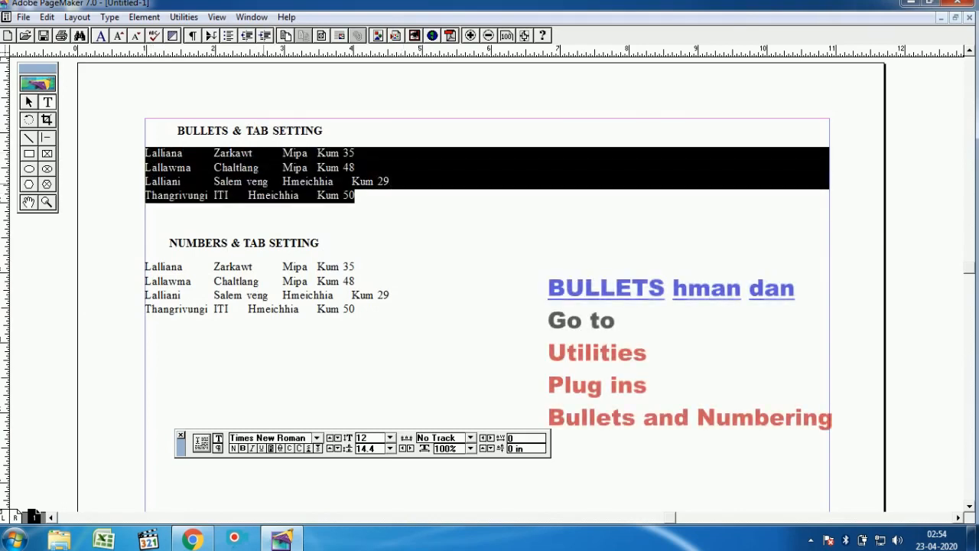
key(alt+u)
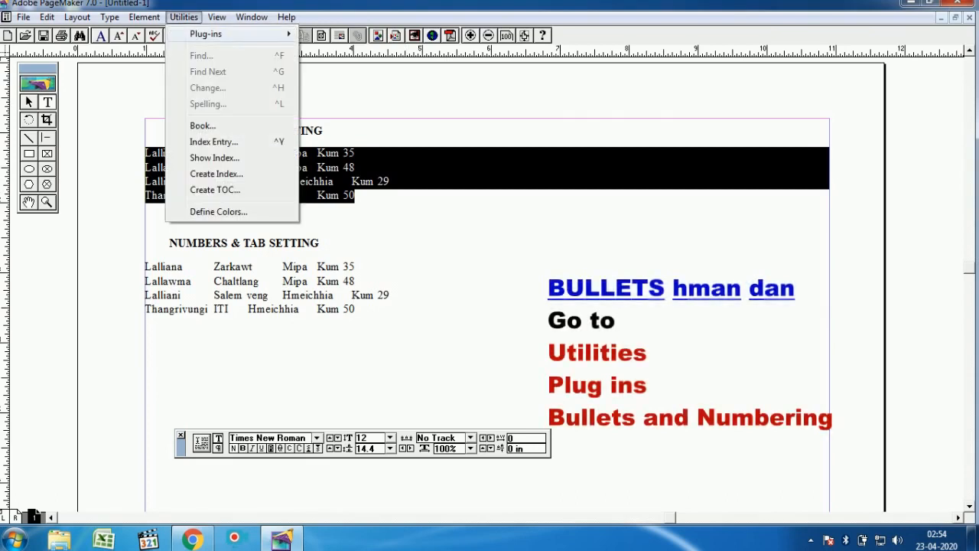
key(Right)
key(Down)
key(Down)
key(Down)
key(Down)
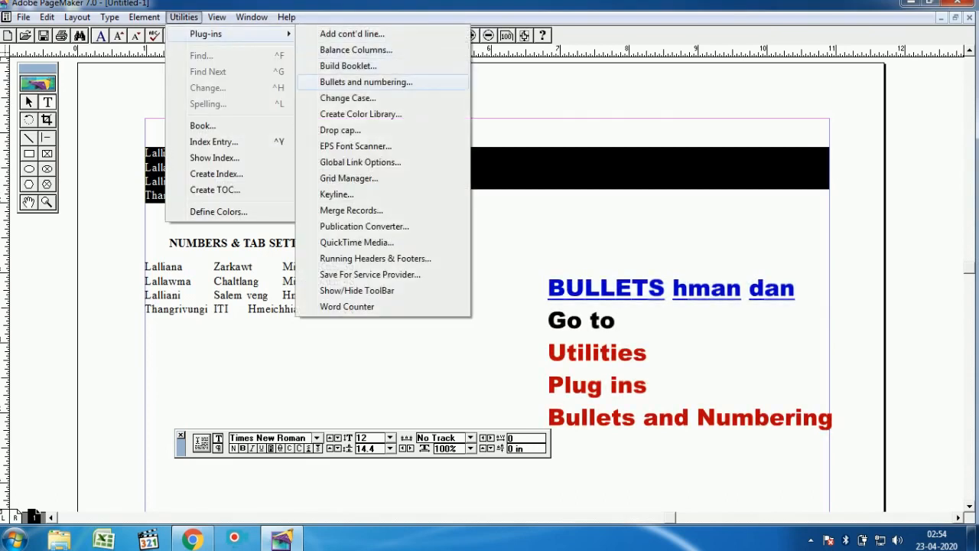
key(Return)
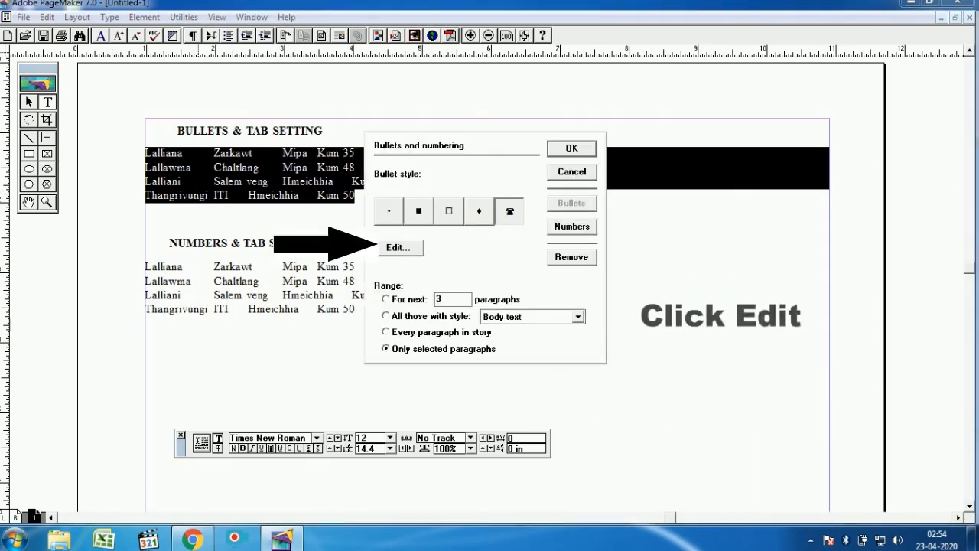
click(398, 247)
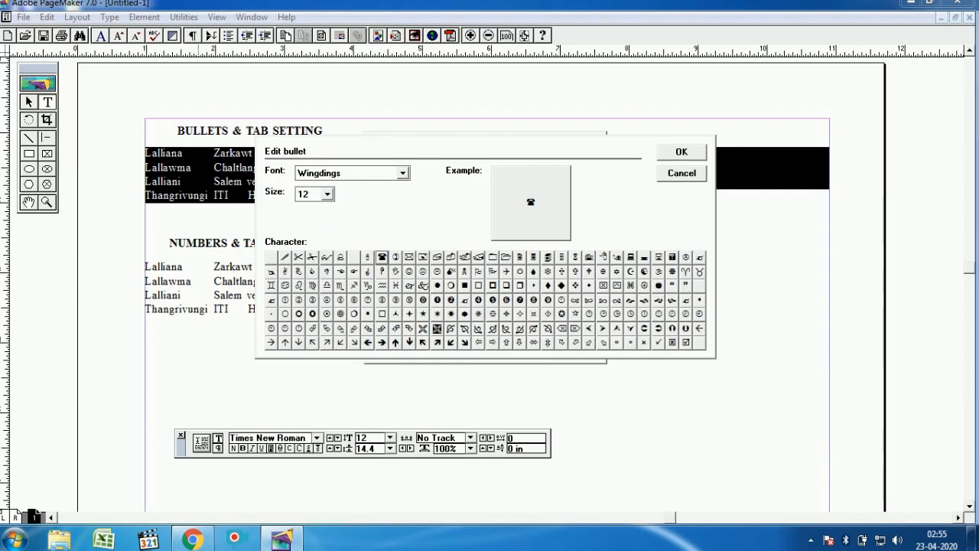
click(354, 271)
key(Return)
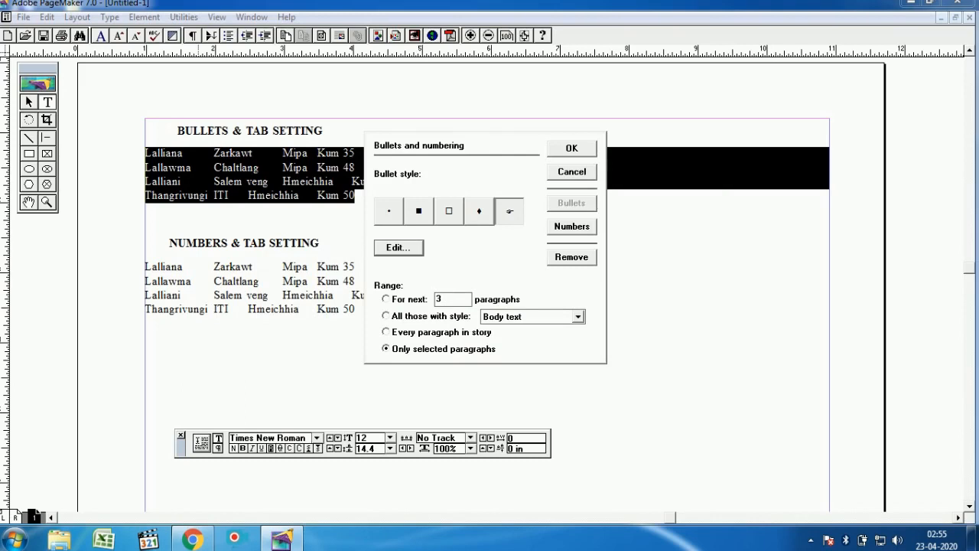
click(571, 147)
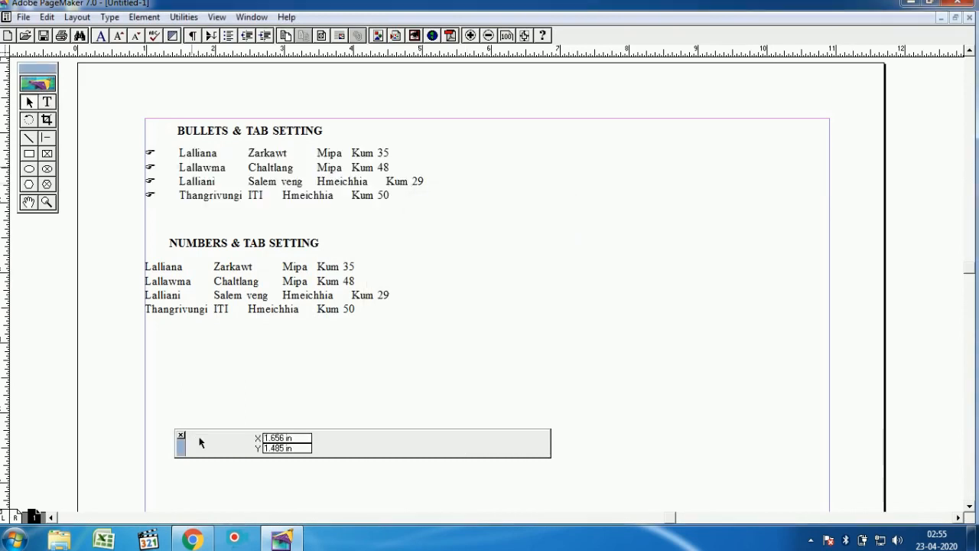
Number only the four rows of the second list with Arabic numerals starting at 1, using the Bullets and numbering plug-in
click(47, 102)
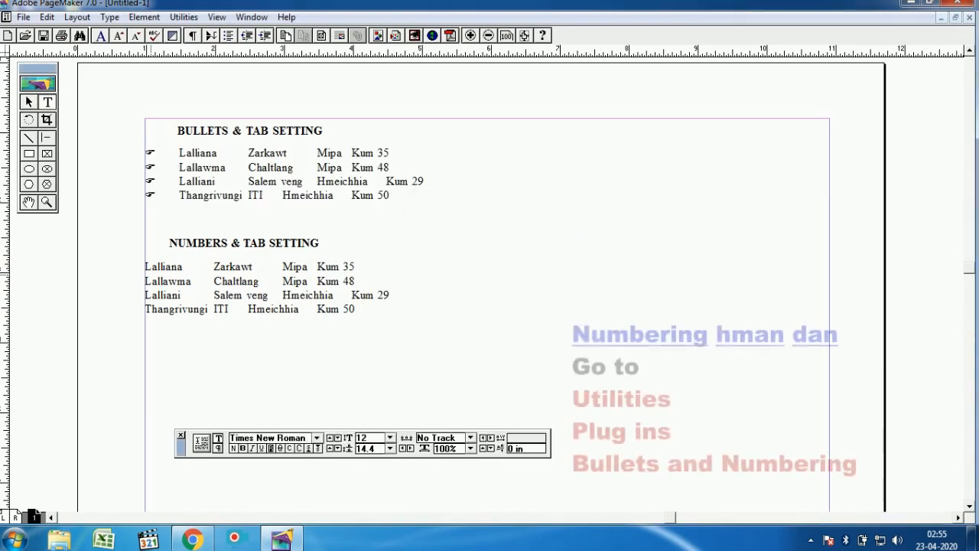
drag(145, 267, 367, 309)
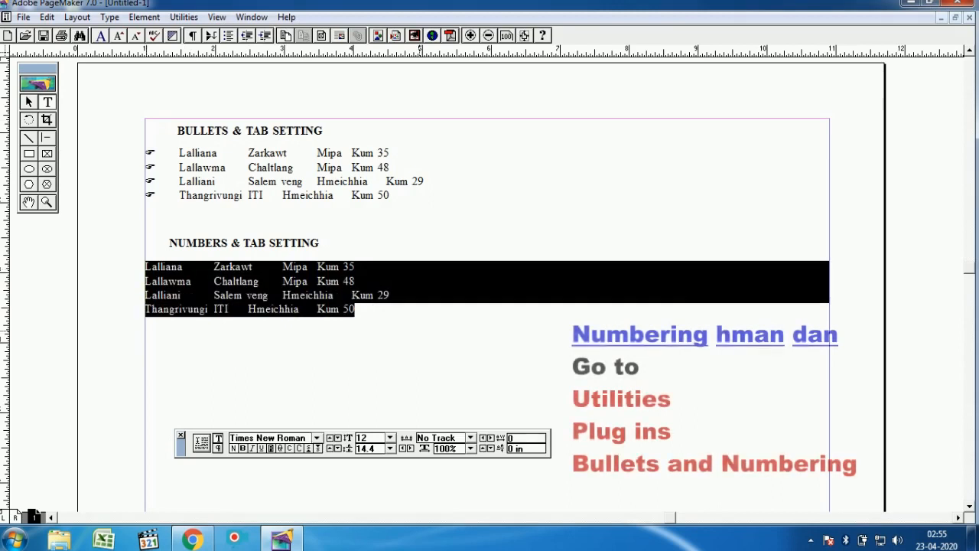
click(251, 17)
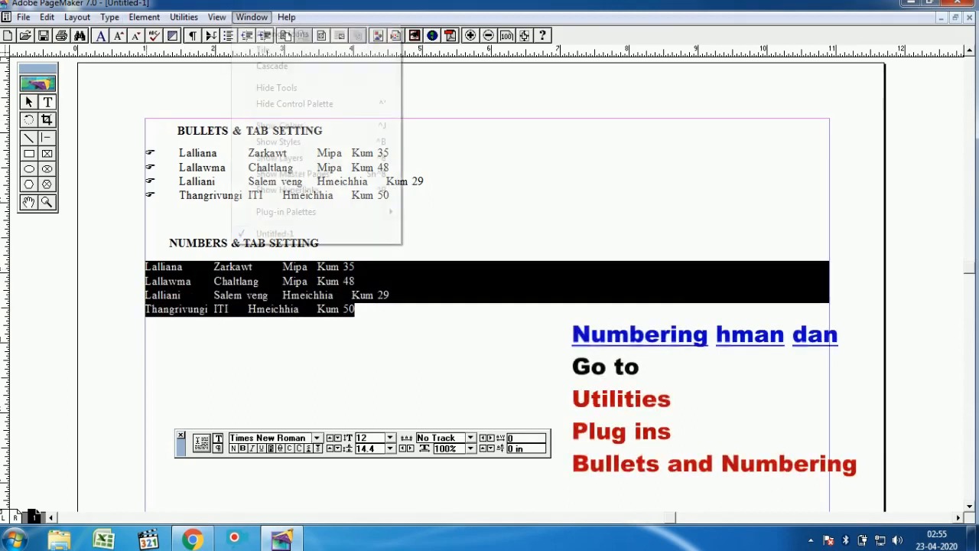
mouse_move(183, 17)
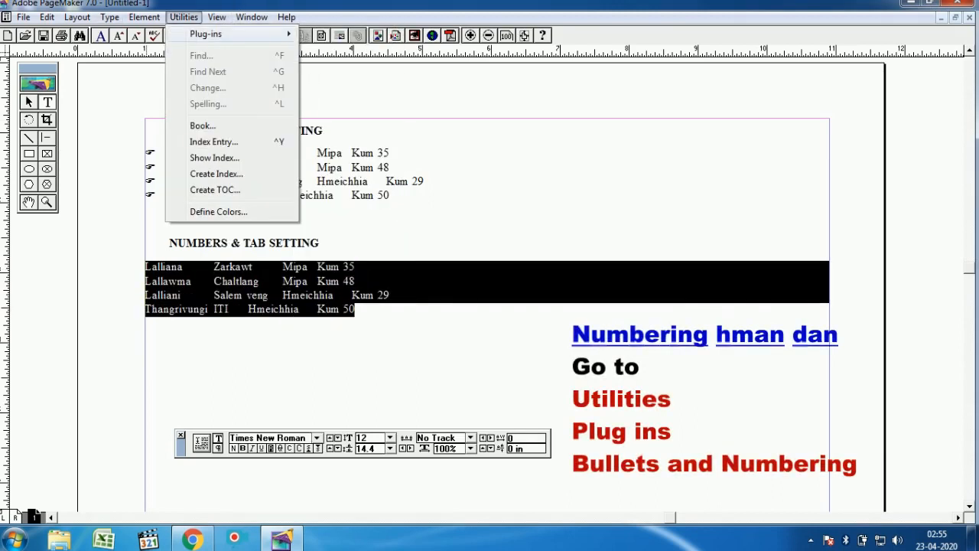
mouse_move(229, 34)
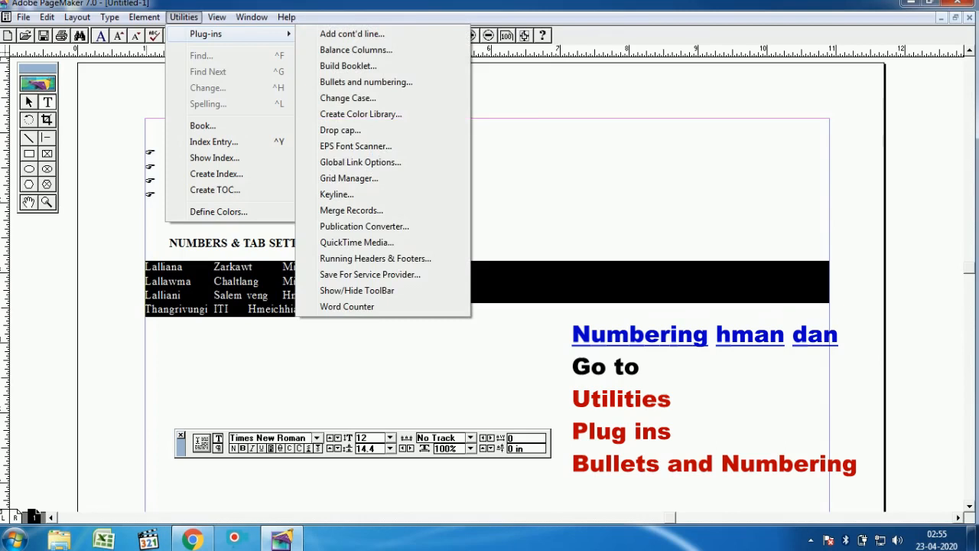
click(366, 82)
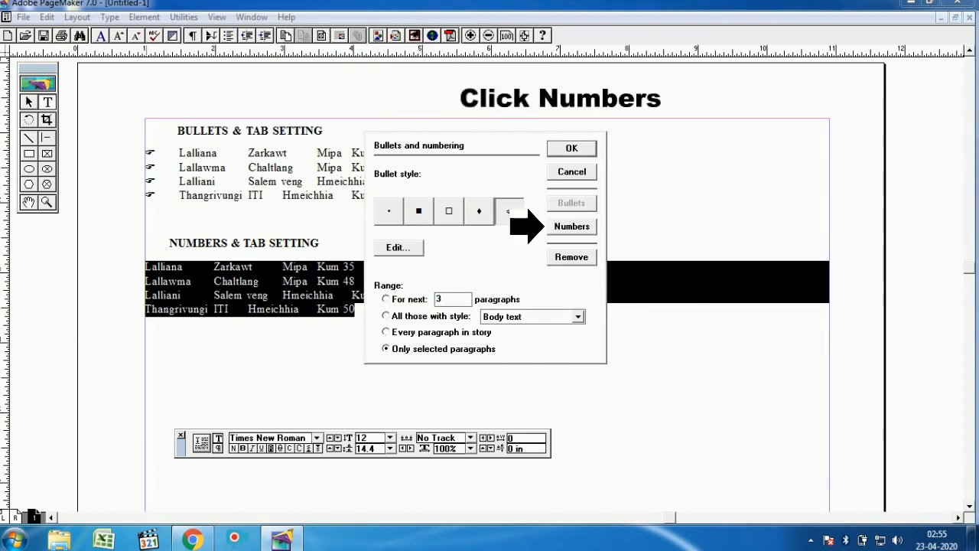
click(571, 226)
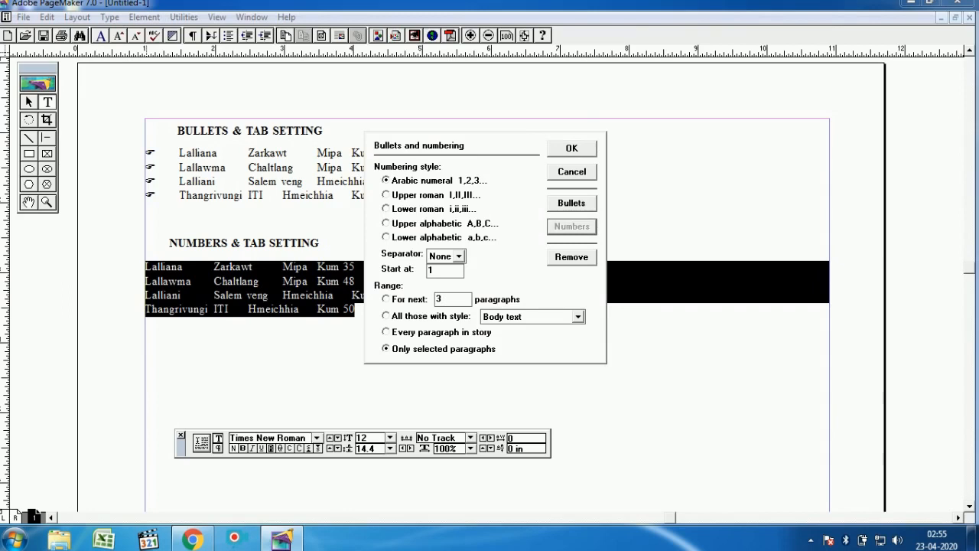
click(386, 194)
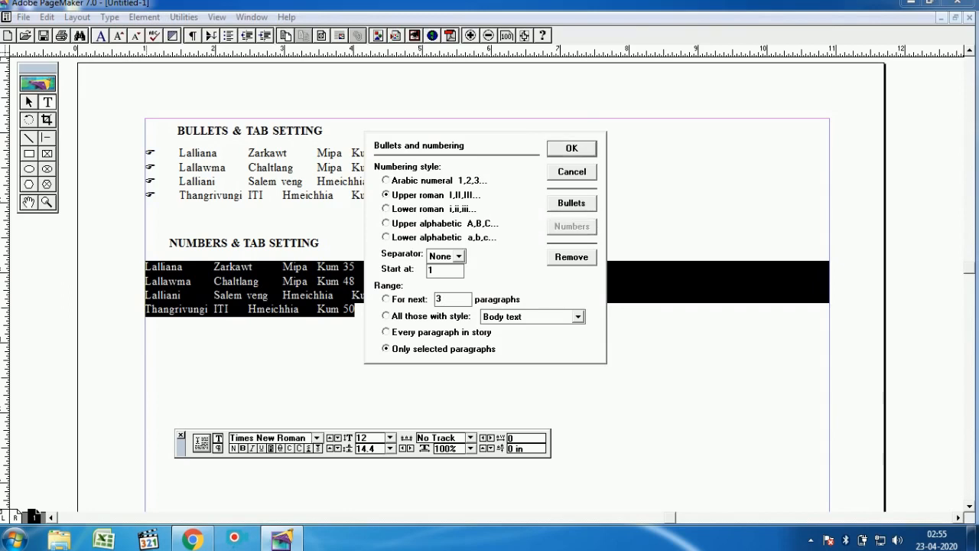
click(386, 208)
click(571, 147)
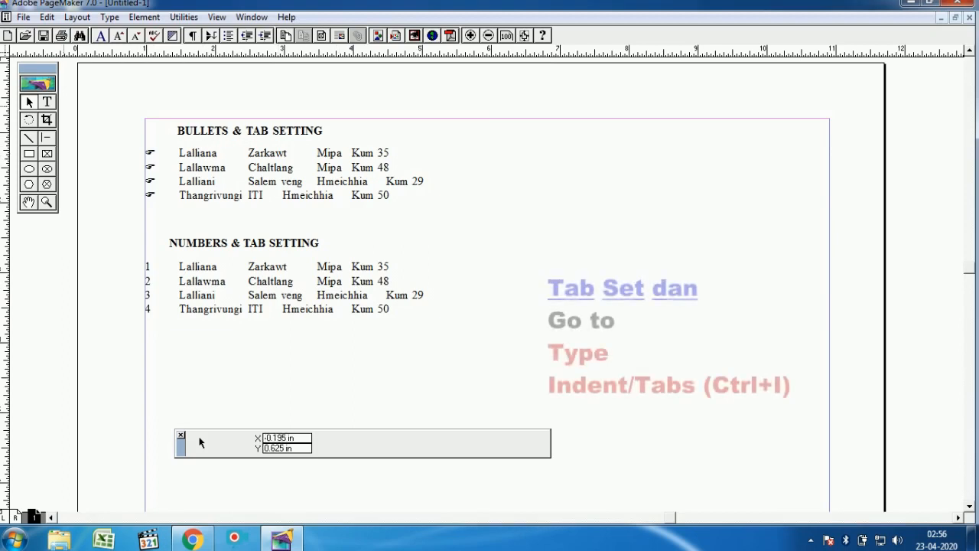
Set left-aligned tab stops at 0.555 in and about 2.06 in for the four bulleted rows of the first list
click(47, 102)
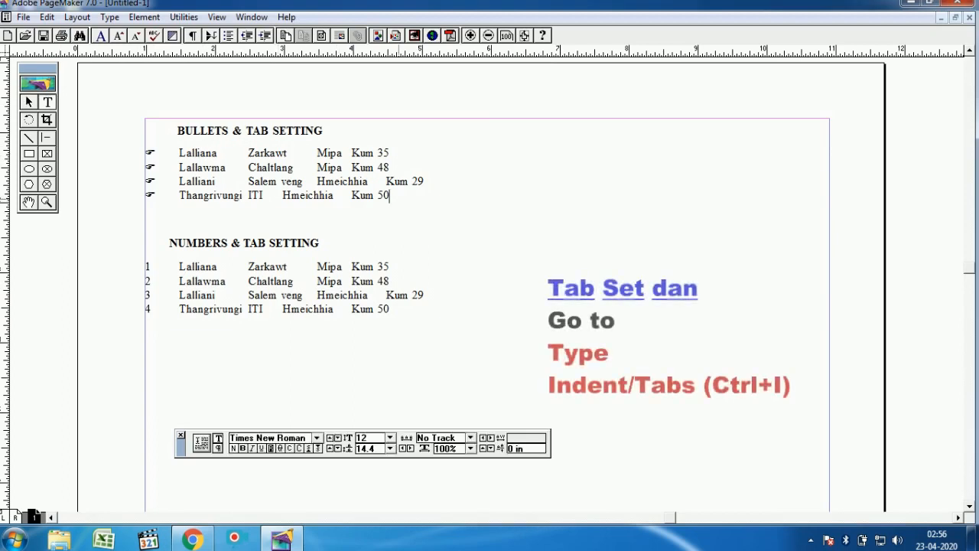
drag(389, 195, 145, 152)
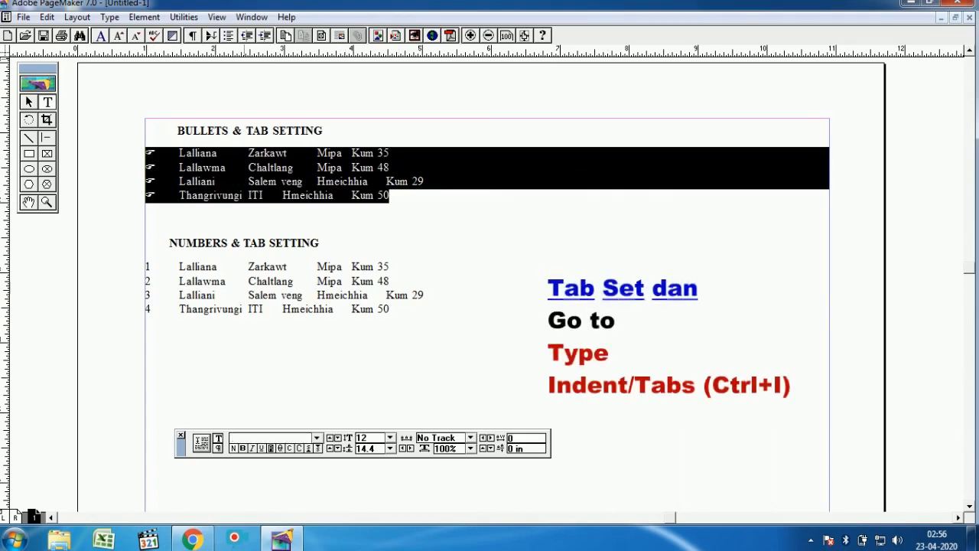
click(109, 17)
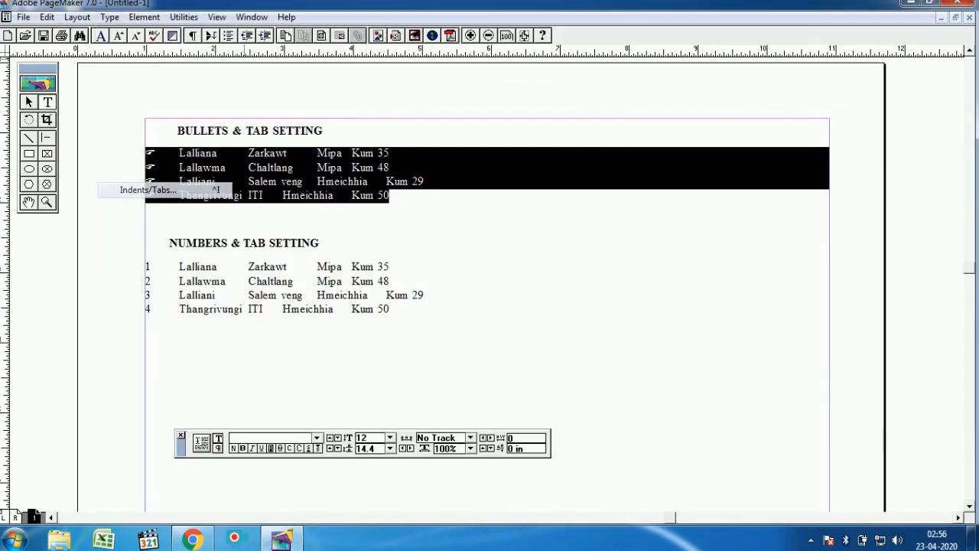
click(130, 189)
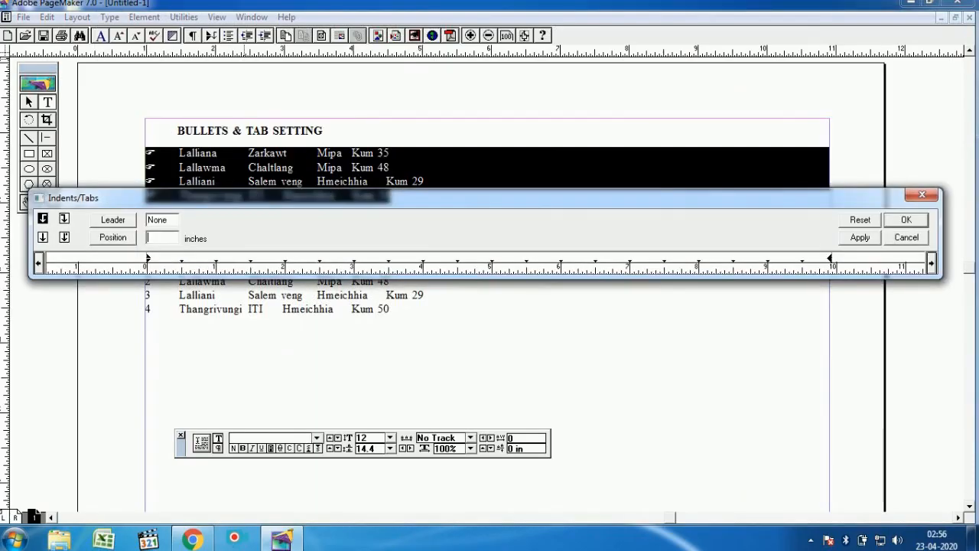
drag(489, 197, 485, 57)
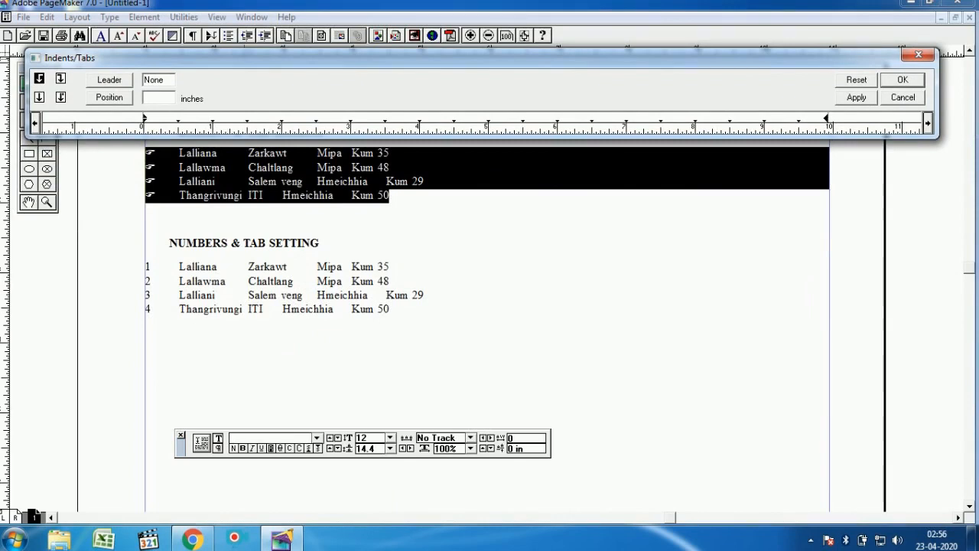
text(0.555)
key(Return)
click(855, 97)
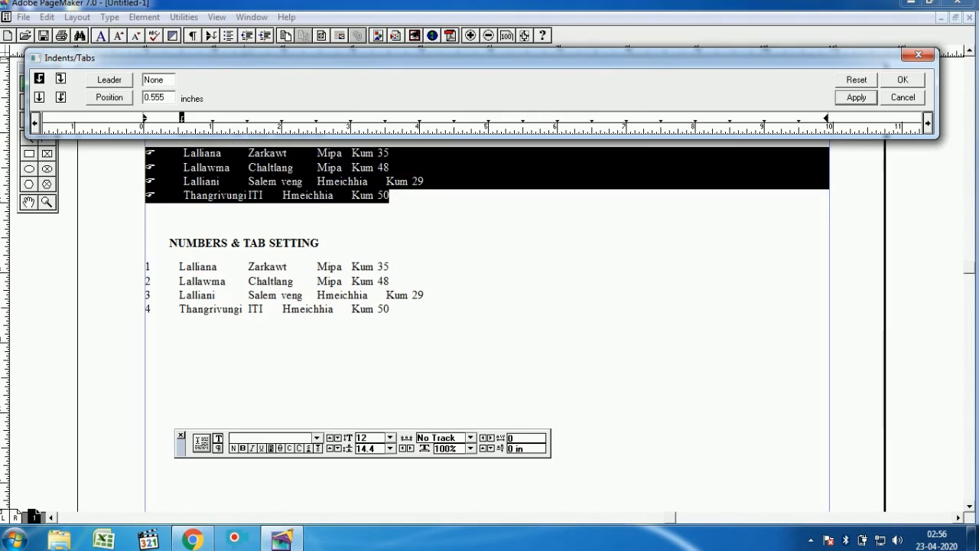
click(285, 117)
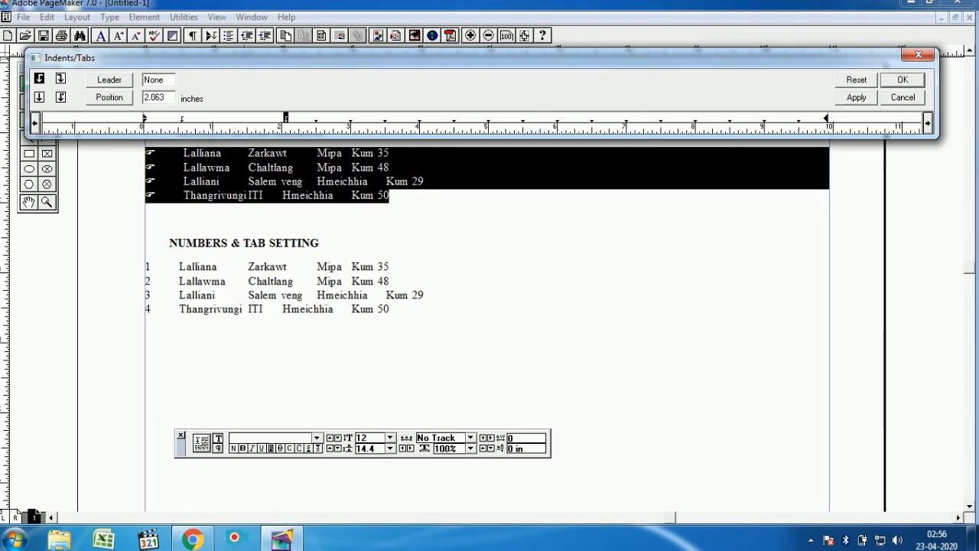
click(855, 97)
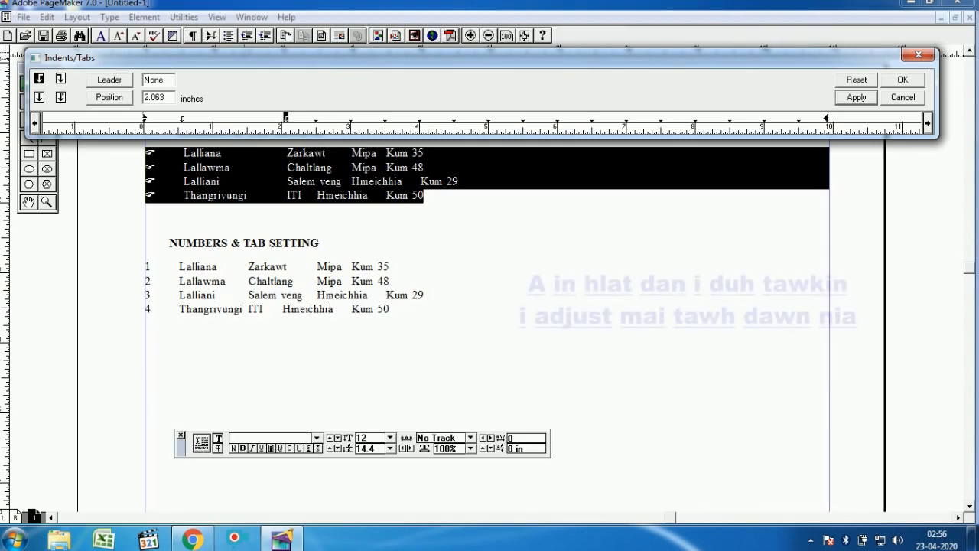
Try centre alignment on the 2.063 in tab stop of the bulleted rows and return it to left alignment
click(39, 97)
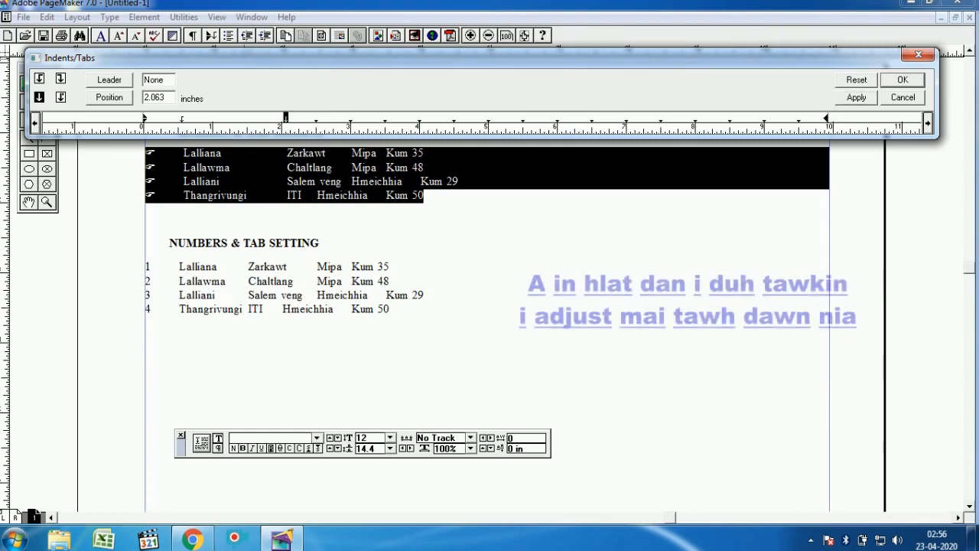
click(39, 78)
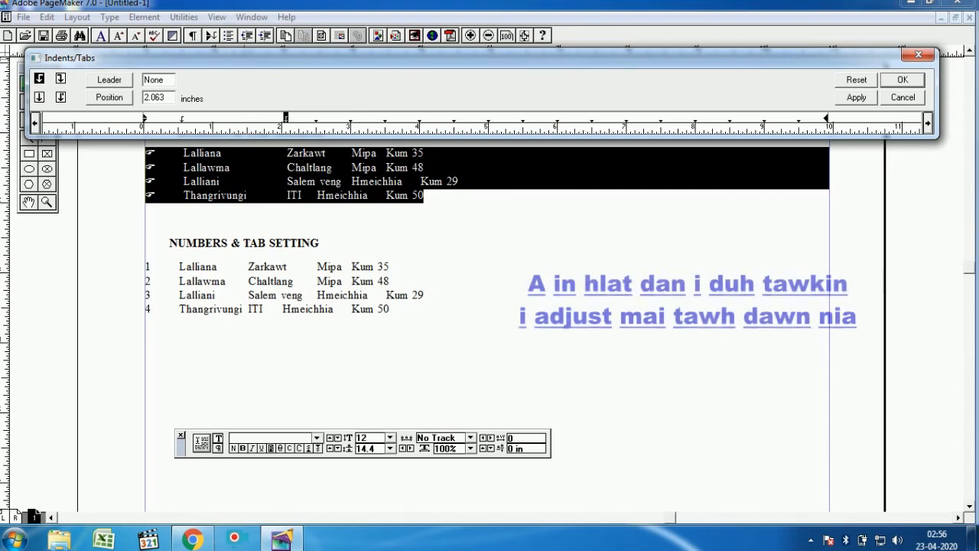
click(39, 97)
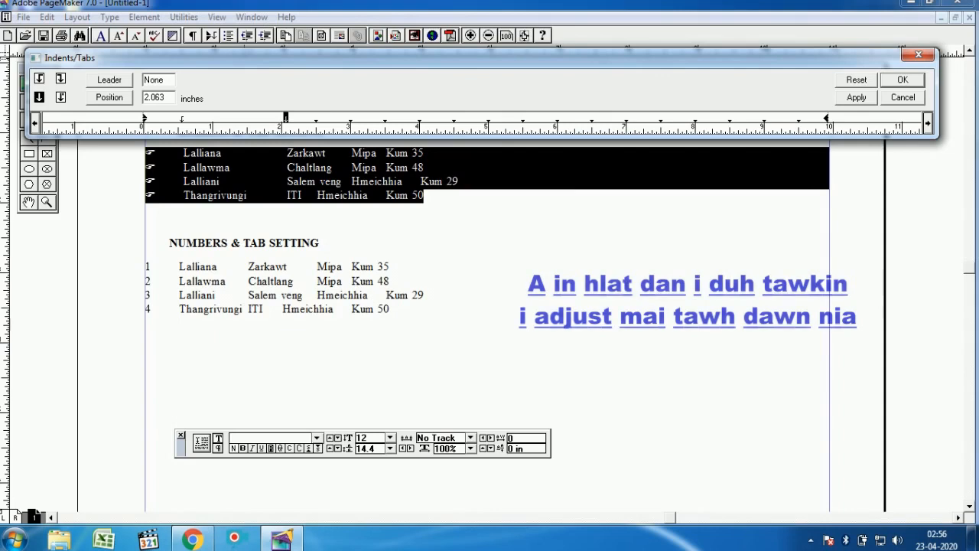
click(855, 97)
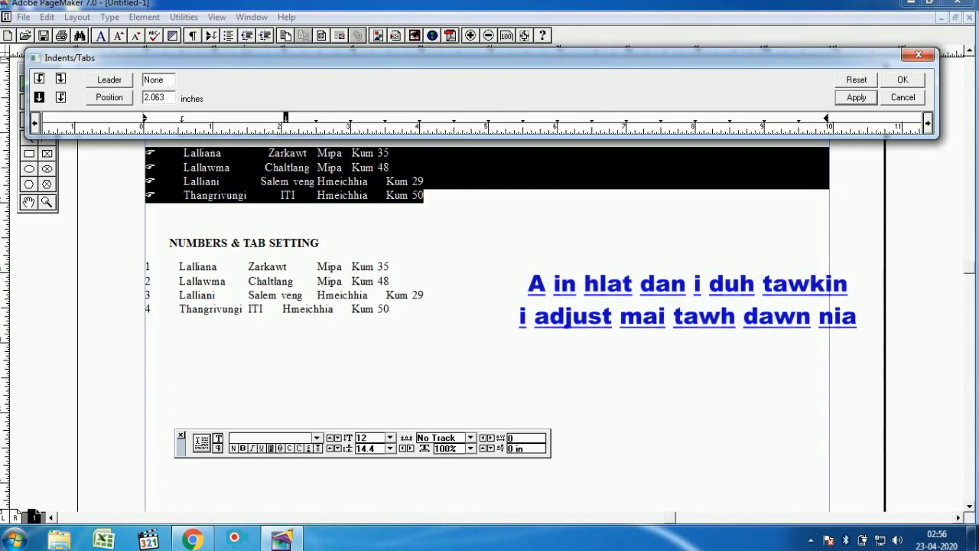
click(39, 78)
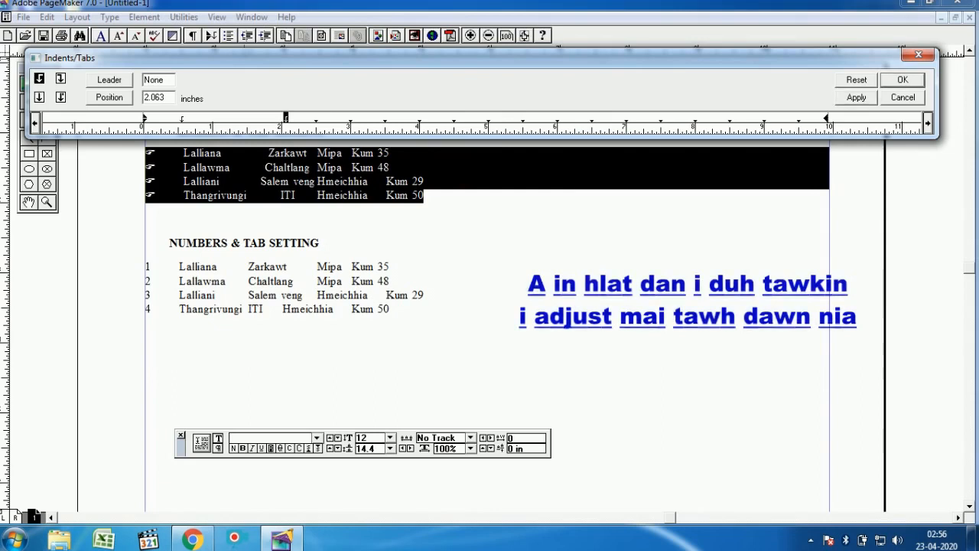
Add right-aligned tab stops at about 3.59 in and 6.44 in for the bulleted rows
click(390, 117)
click(856, 98)
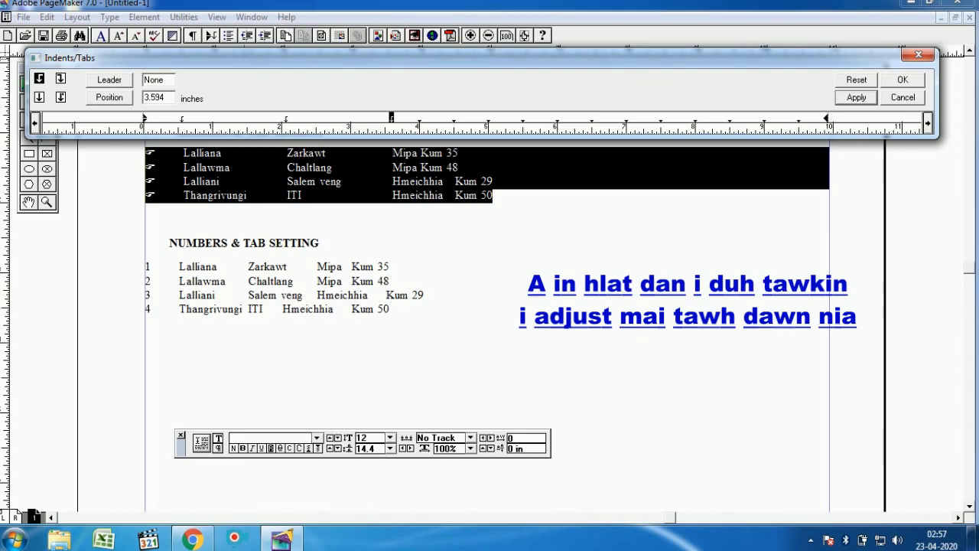
click(60, 78)
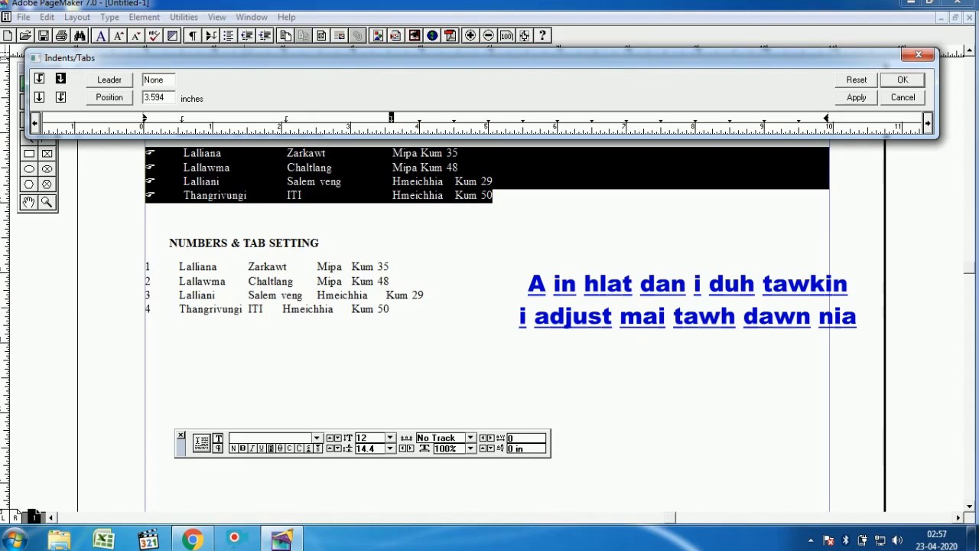
click(588, 117)
click(856, 97)
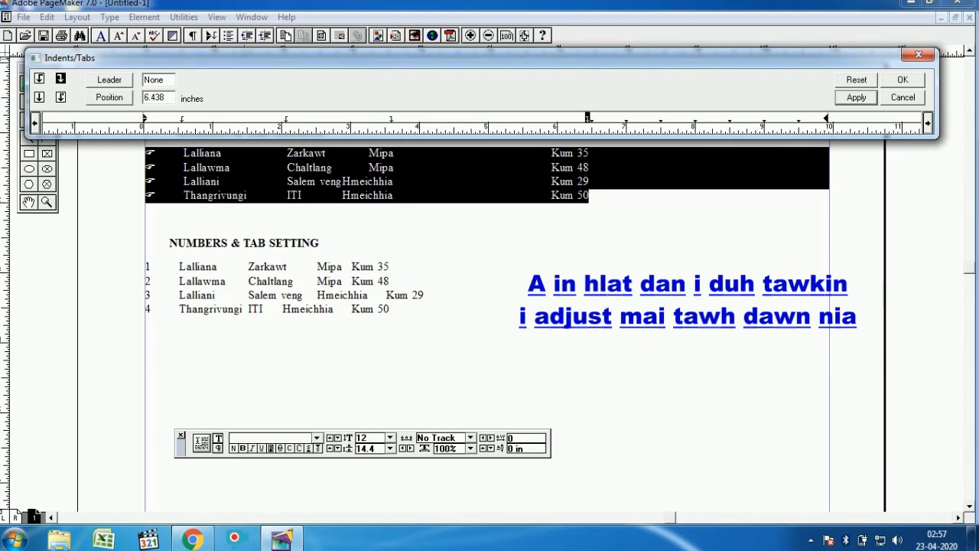
Move the third tab stop of the bulleted rows in stages to about 4.84 in and apply it
click(390, 118)
drag(391, 117, 421, 117)
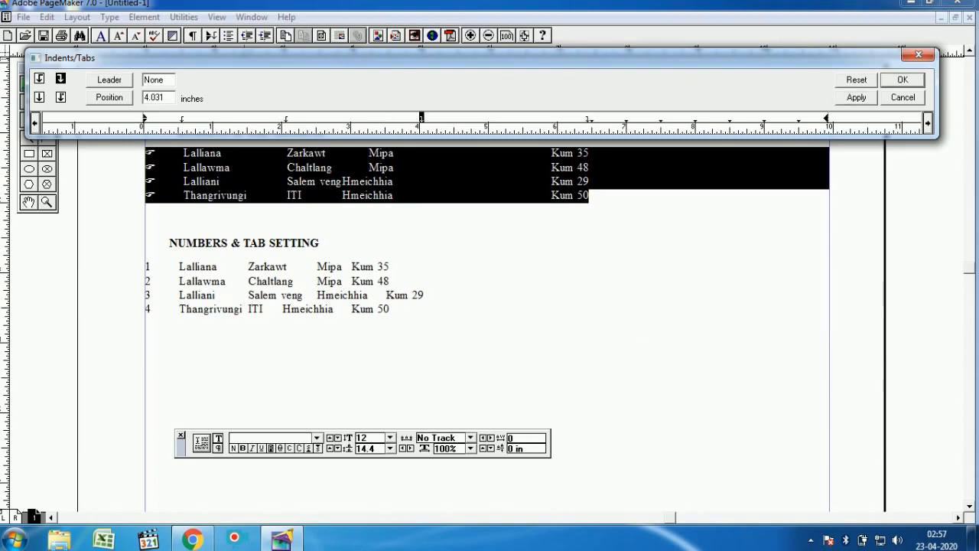
click(856, 98)
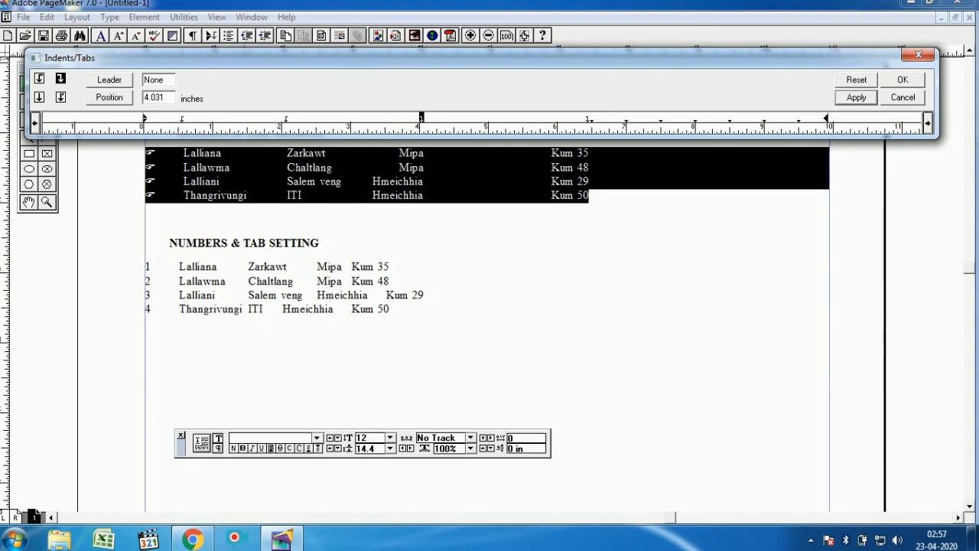
drag(420, 117, 438, 118)
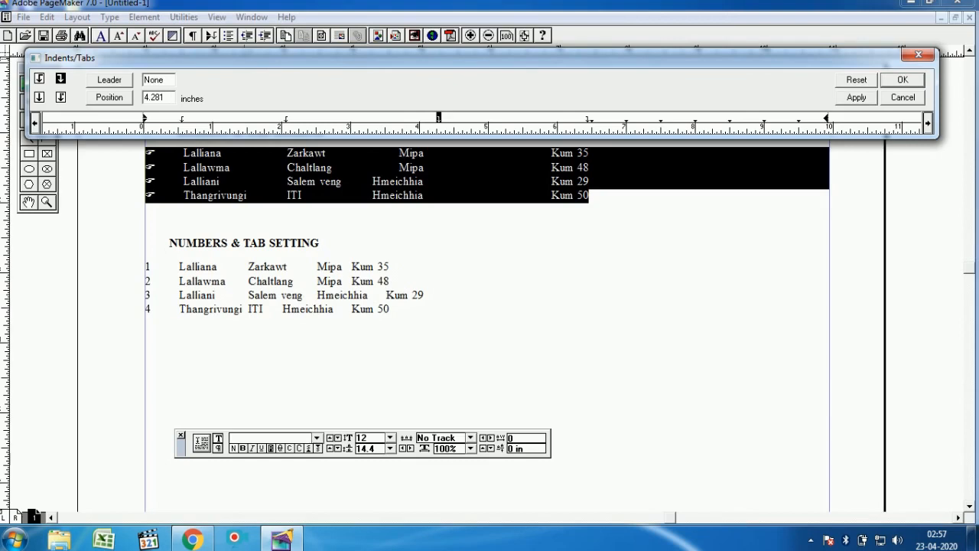
click(856, 97)
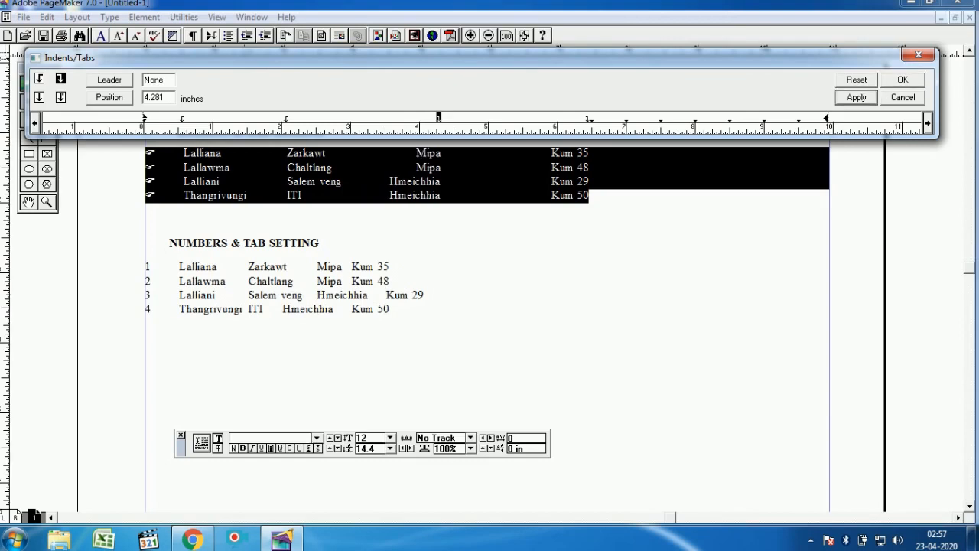
drag(439, 118, 477, 118)
click(856, 97)
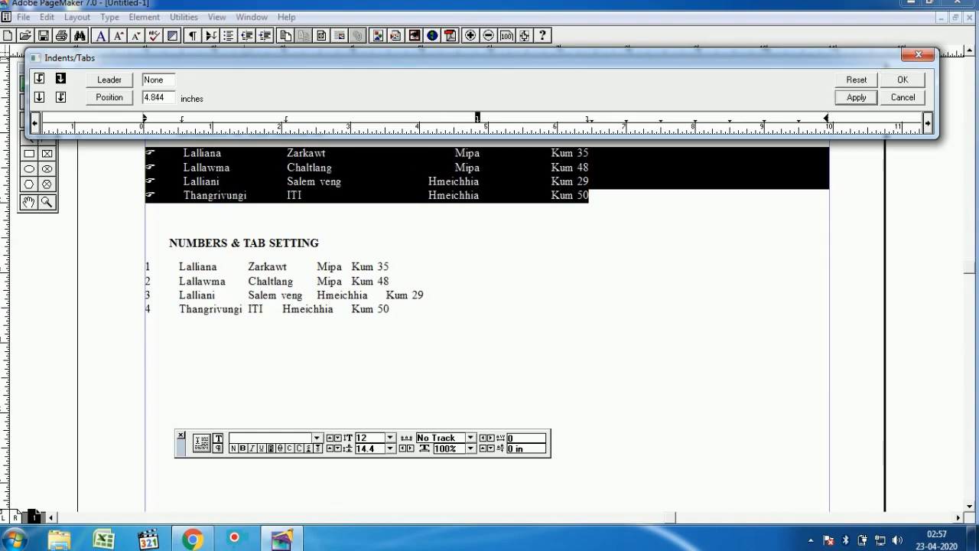
Move the last tab stop of the bulleted rows to 7.5 in and accept the tab settings
click(588, 117)
drag(588, 118, 660, 119)
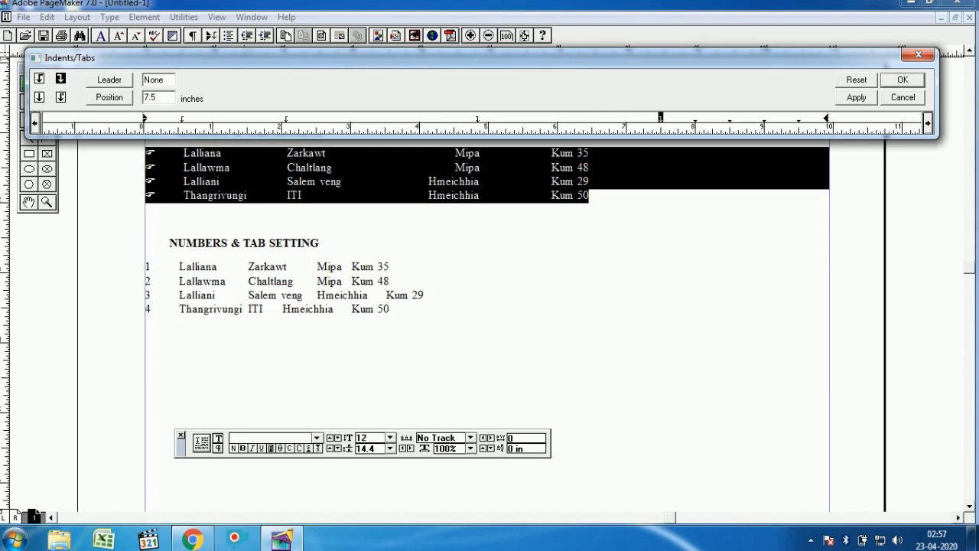
click(856, 97)
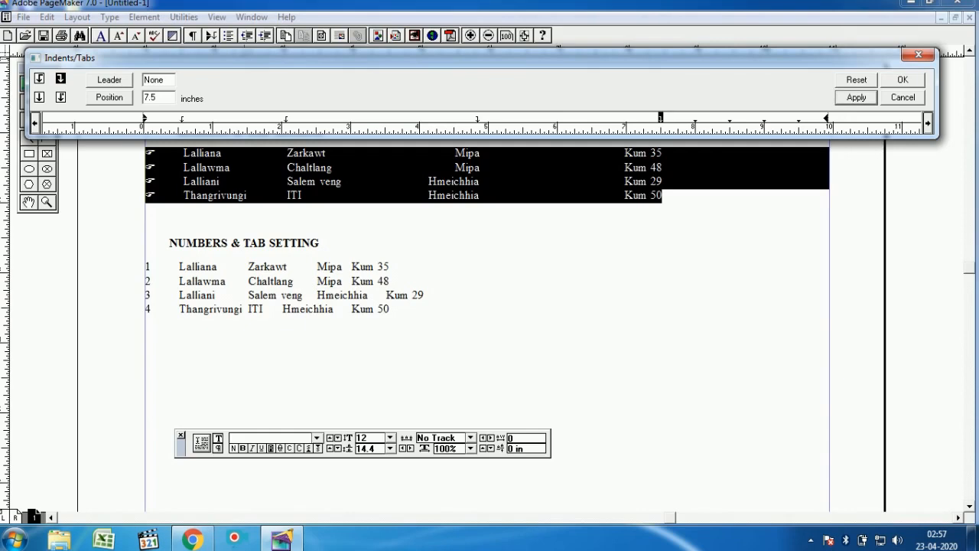
click(903, 80)
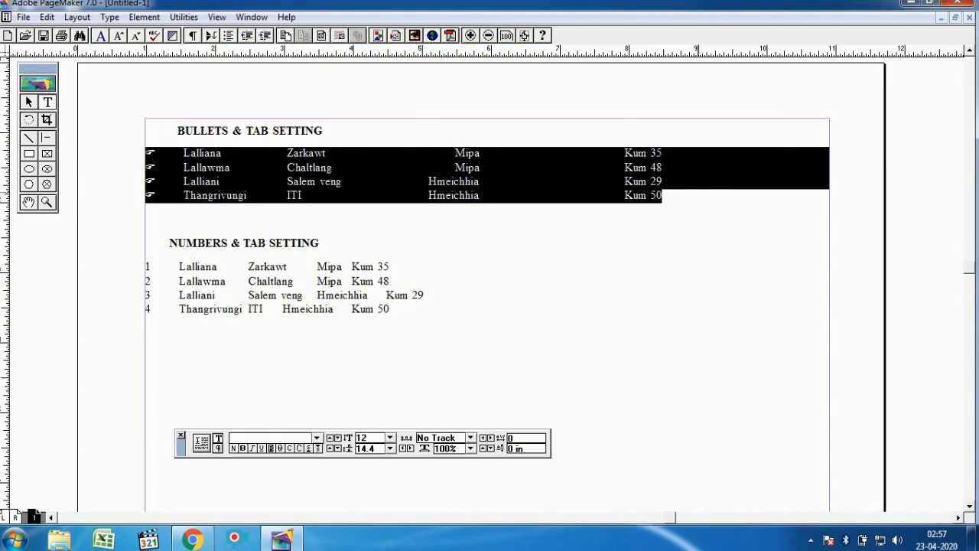
Add a tab-separated fifth column to the bulleted rows with the values 2.5, 3.6, 6.5 and 8.5
click(673, 155)
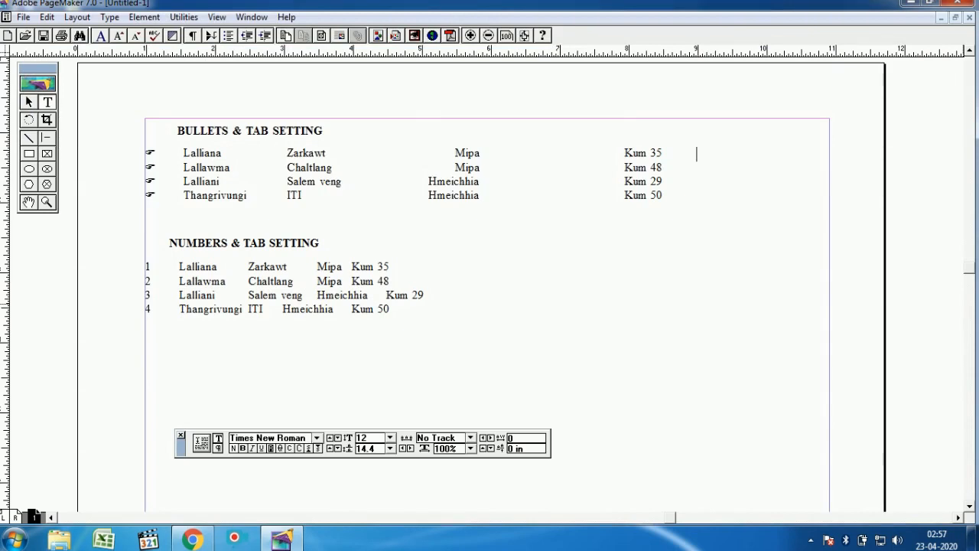
key(Tab)
text(2.5)
click(663, 167)
key(Tab)
text(3.6)
click(662, 181)
key(Tab)
text(6.5)
click(662, 195)
key(Tab)
text(8.5)
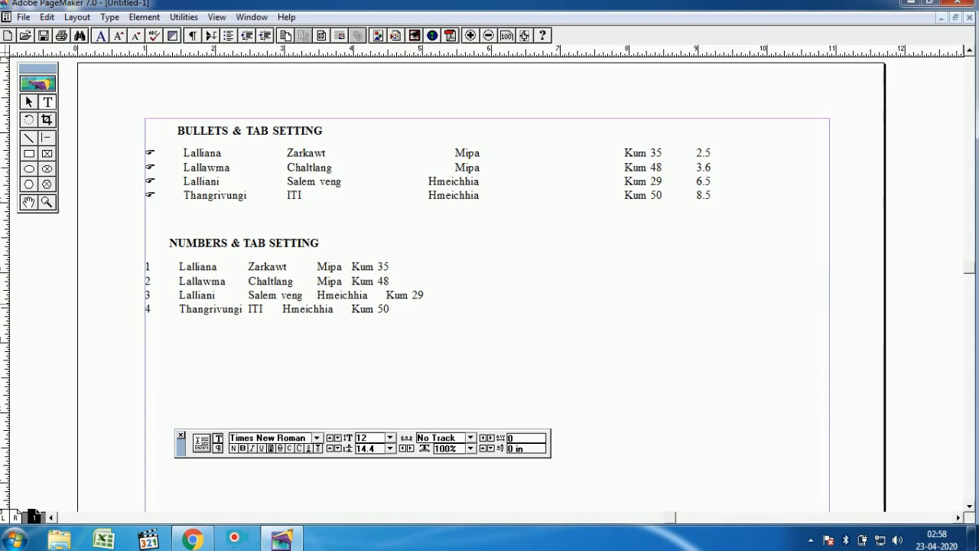
Add a decimal tab stop at about 9.15 in for the fifth column of the bulleted rows and accept the tab settings
drag(712, 195, 146, 153)
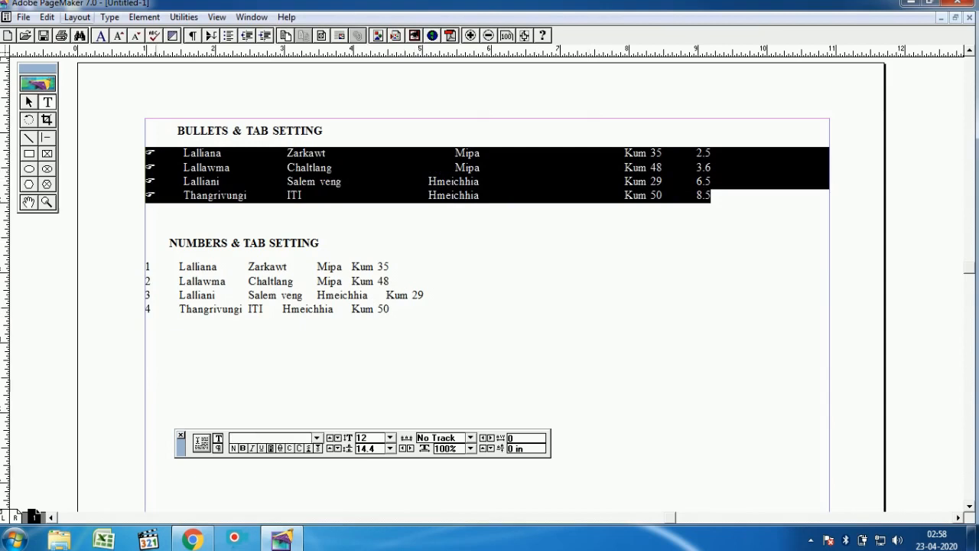
click(109, 17)
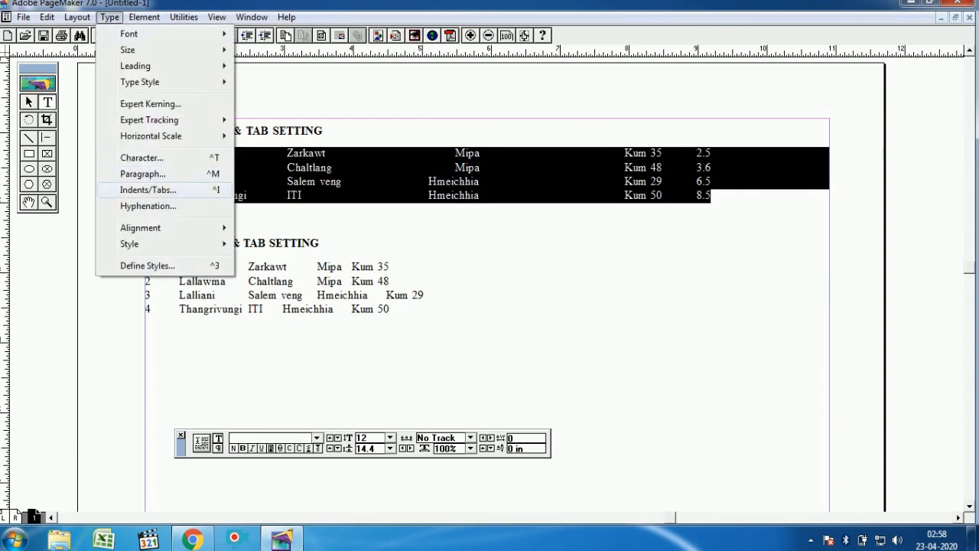
click(148, 188)
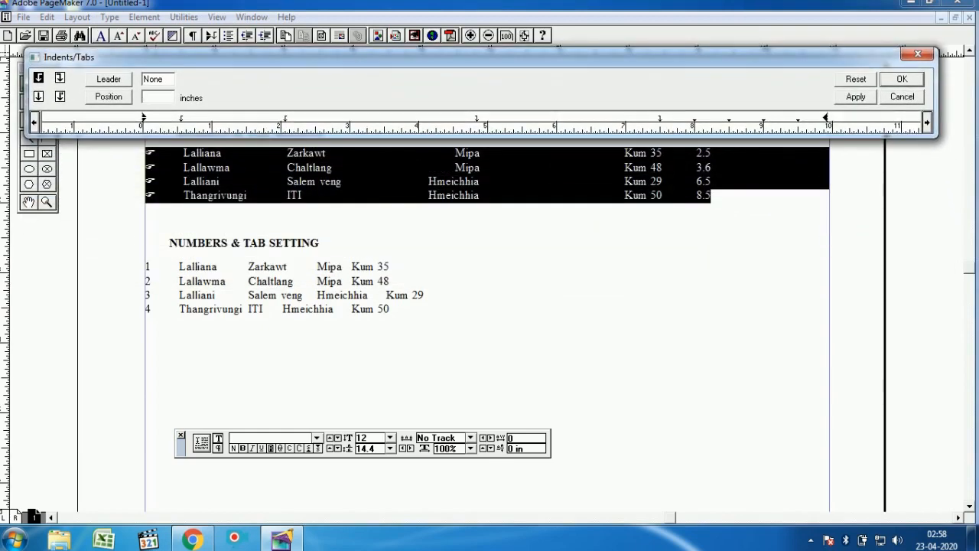
click(59, 96)
click(773, 117)
click(855, 97)
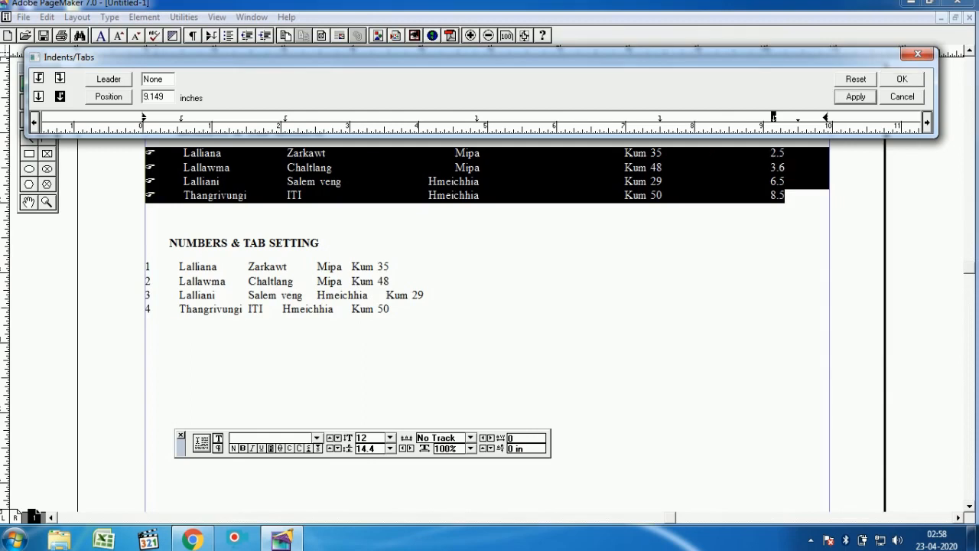
click(902, 79)
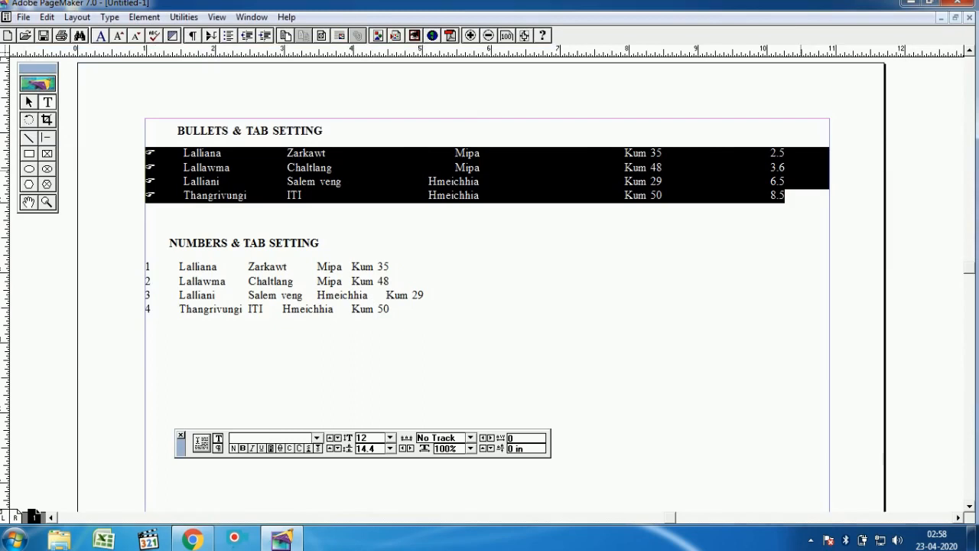
Extend the fifth-column values of the first two bulleted rows to 2.55 and 3.6666
click(779, 153)
text(5)
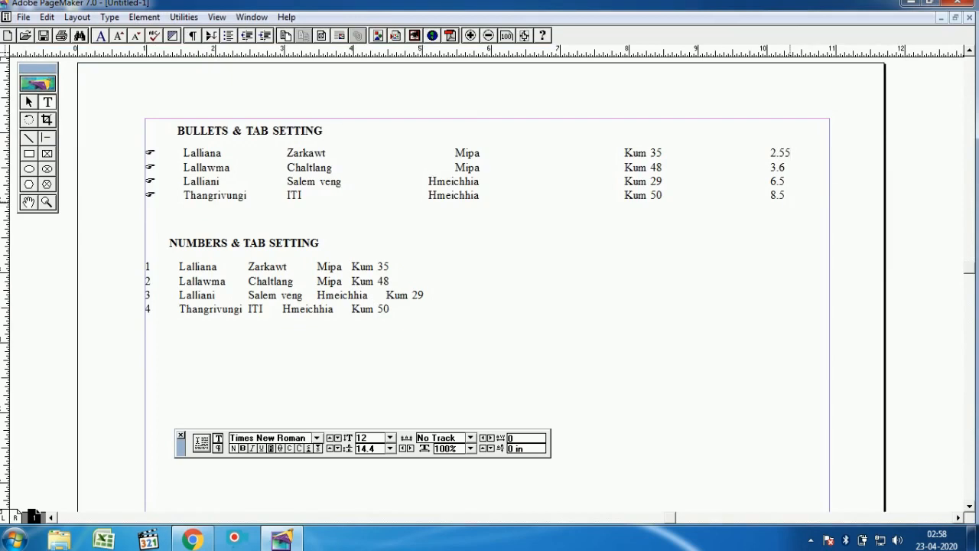
click(787, 168)
text(666)
Move the decimal tab stop of the bulleted rows to 9 in, apply it and accept the tab settings
drag(787, 196, 147, 153)
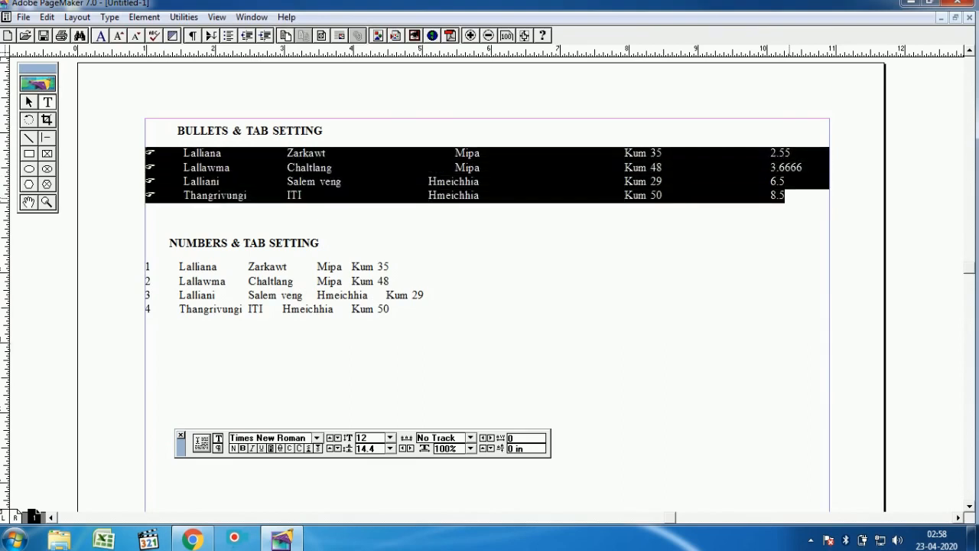
click(109, 17)
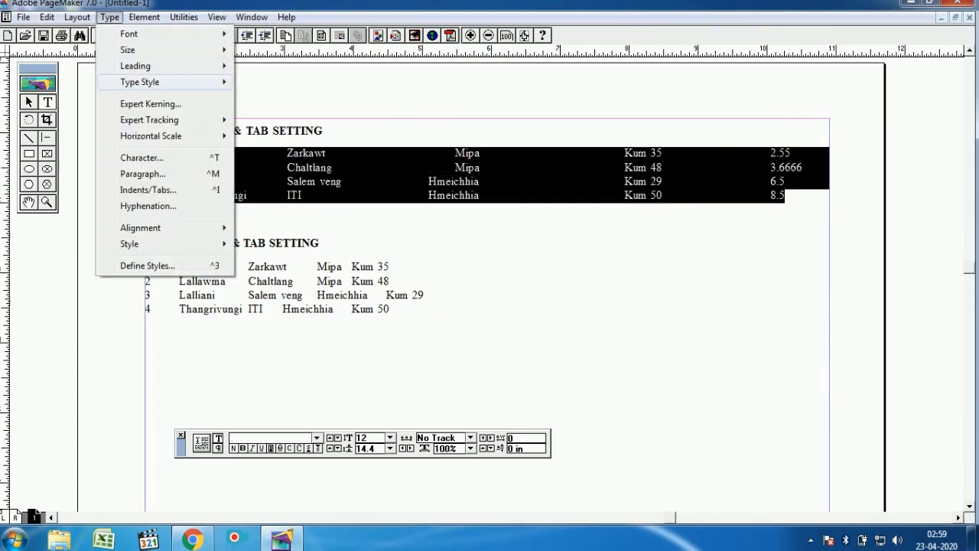
click(147, 190)
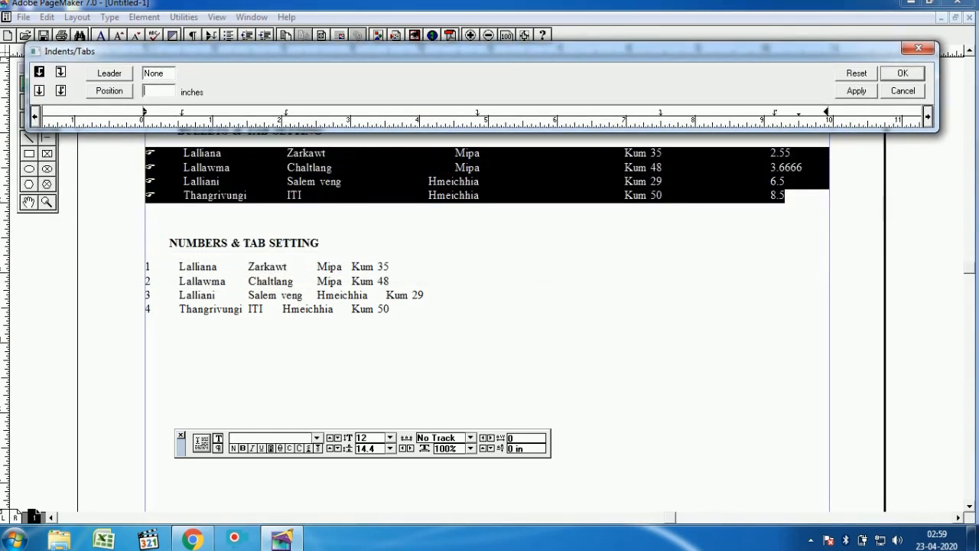
click(775, 113)
drag(775, 112, 764, 113)
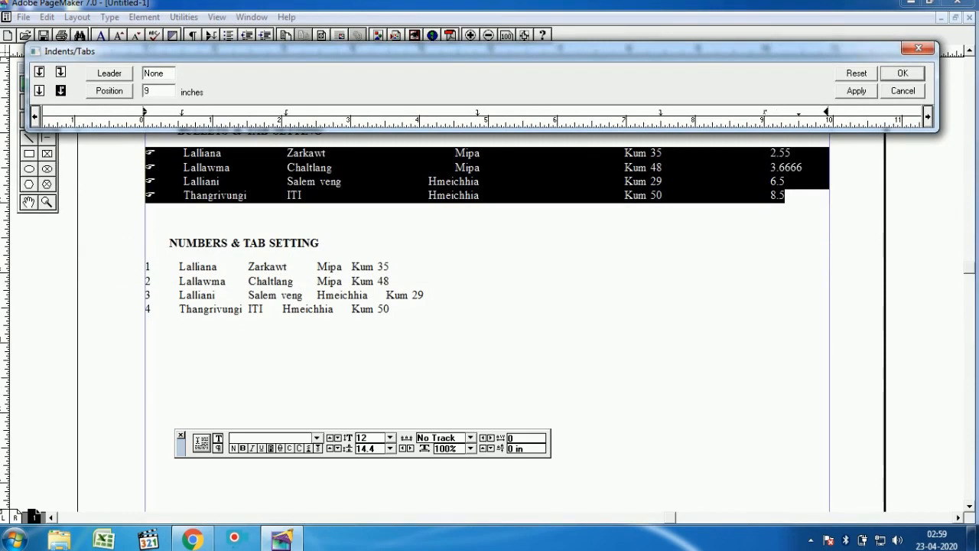
click(856, 90)
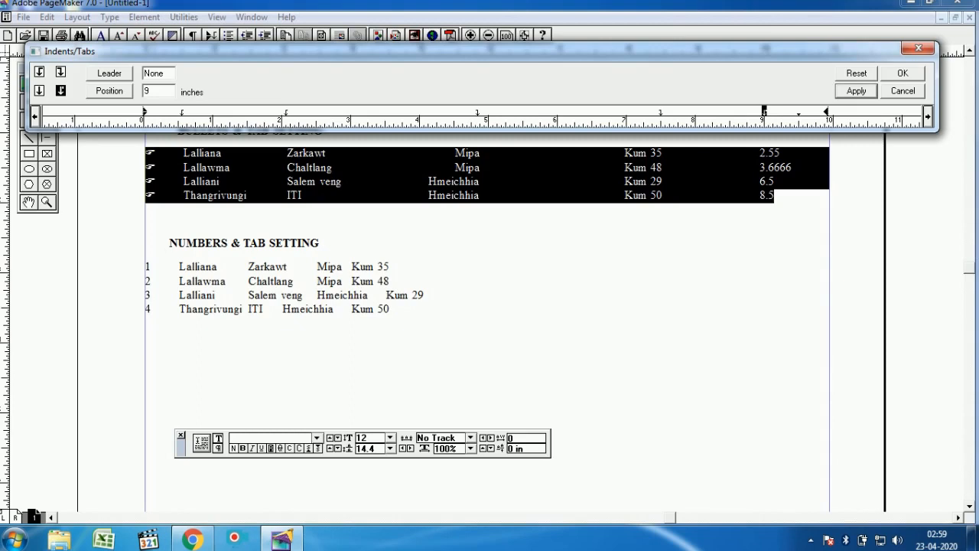
click(903, 73)
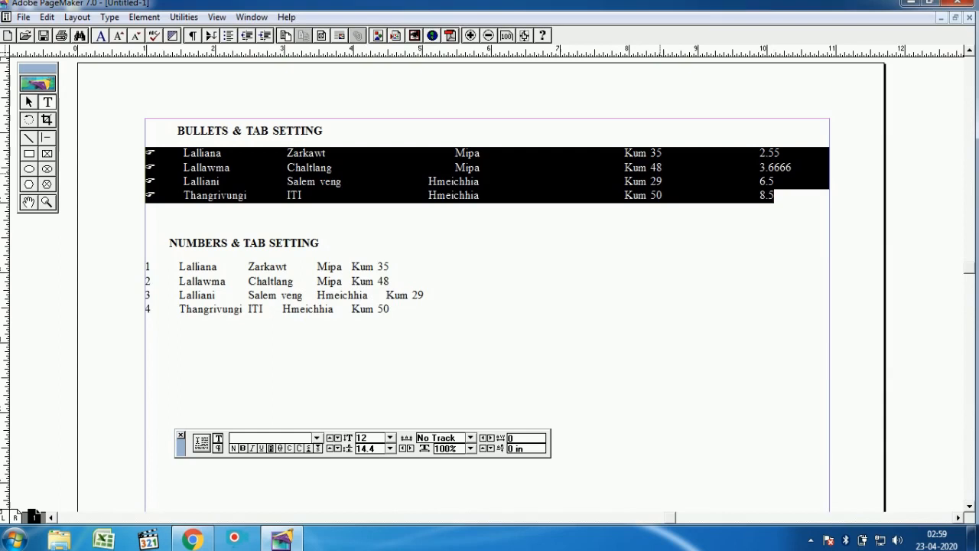
click(638, 168)
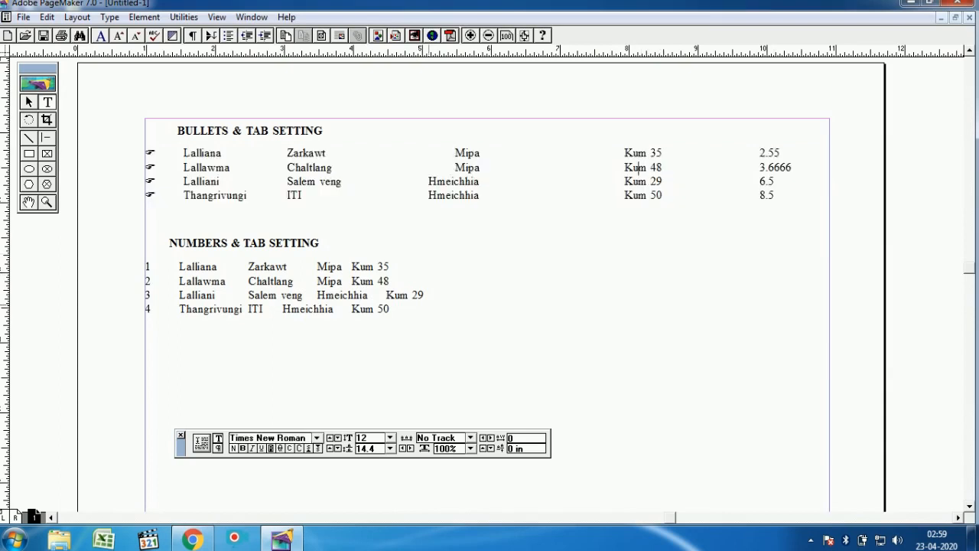
Give the four numbered rows a left-aligned tab stop at about 0.5 in and a centred one at about 2.4 in
drag(390, 309, 146, 265)
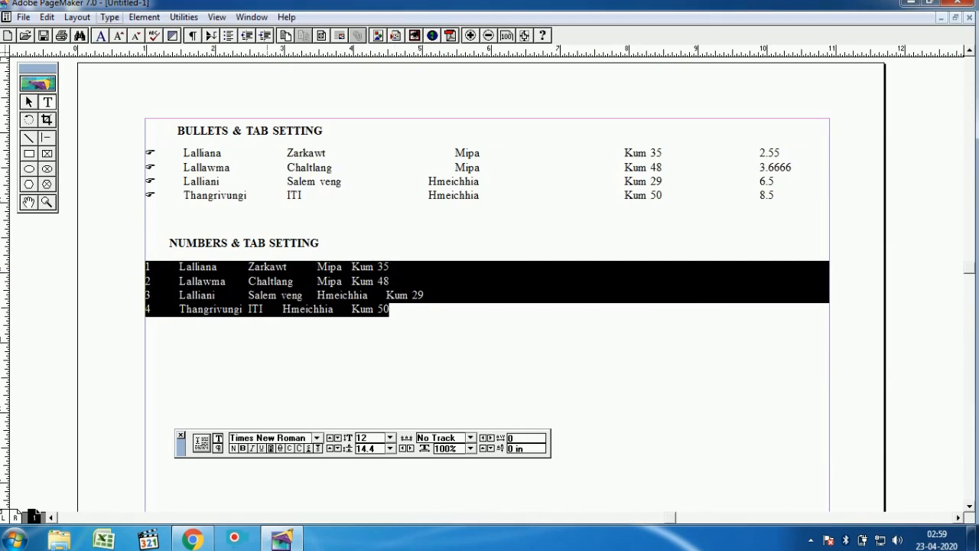
click(109, 17)
click(147, 189)
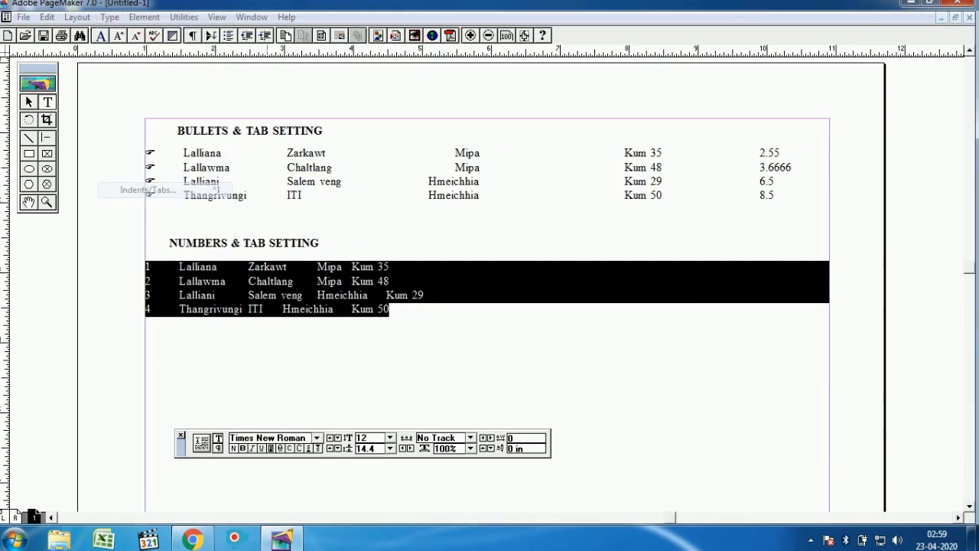
drag(485, 182, 482, 165)
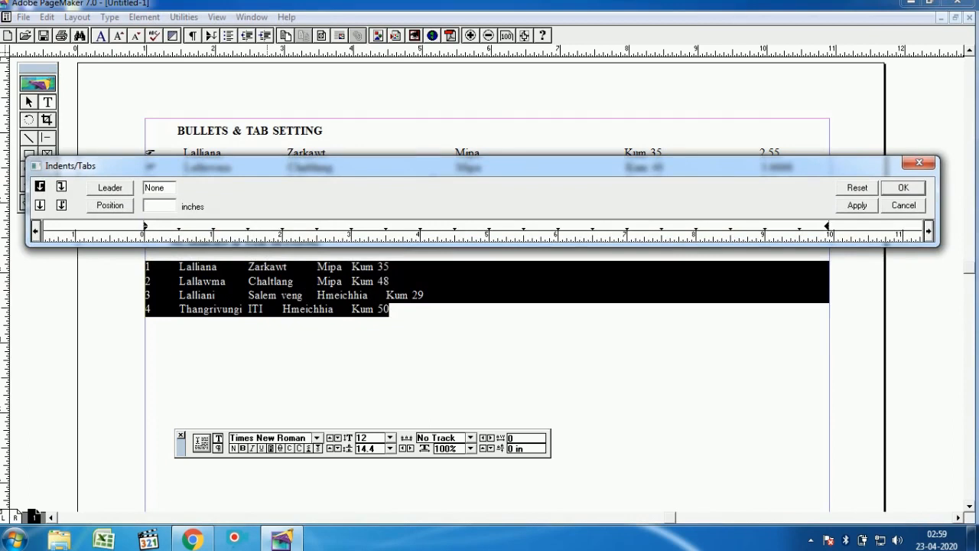
click(181, 226)
click(312, 226)
click(61, 186)
click(40, 205)
Add right-aligned tab stops at about 4.28 in and 7.31 in to the numbered rows and apply them
click(440, 227)
click(61, 186)
click(648, 226)
click(857, 205)
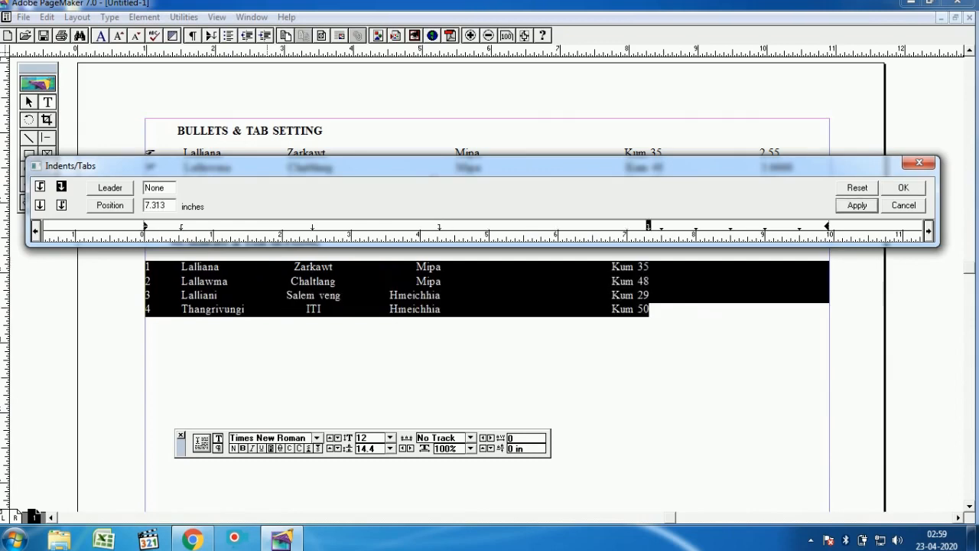
Change the numbered rows' third tab stop to centred and the last one to left-aligned, and accept the tab settings
click(439, 226)
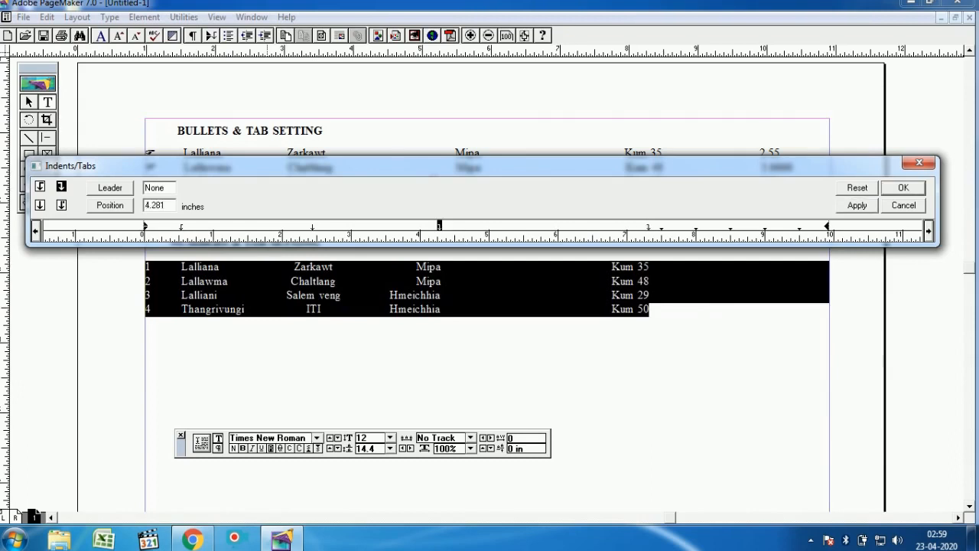
click(40, 205)
click(649, 227)
click(39, 186)
click(856, 205)
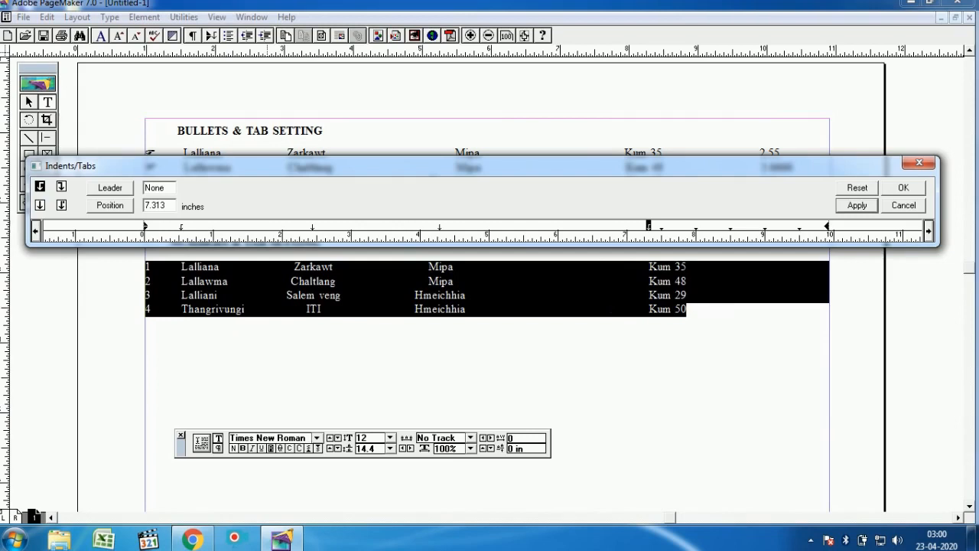
key(Return)
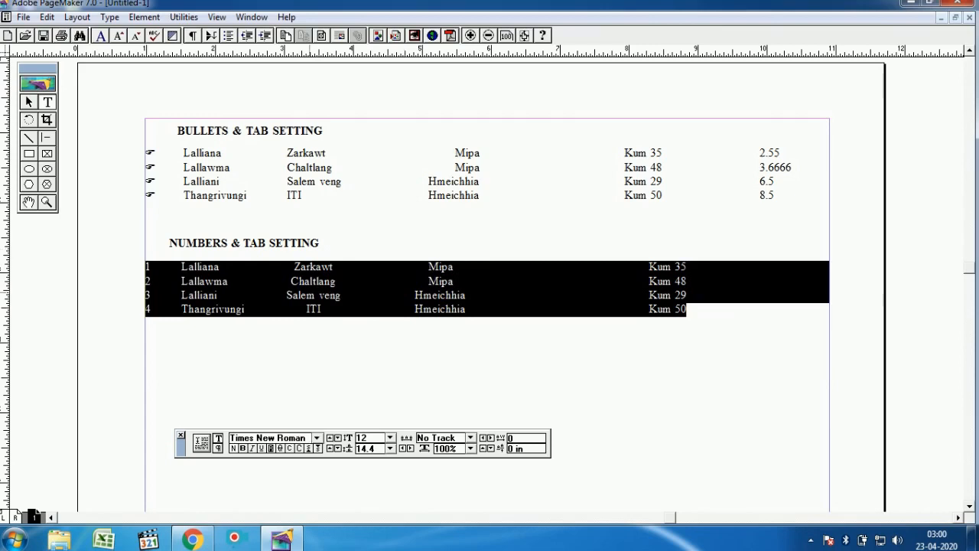
click(306, 295)
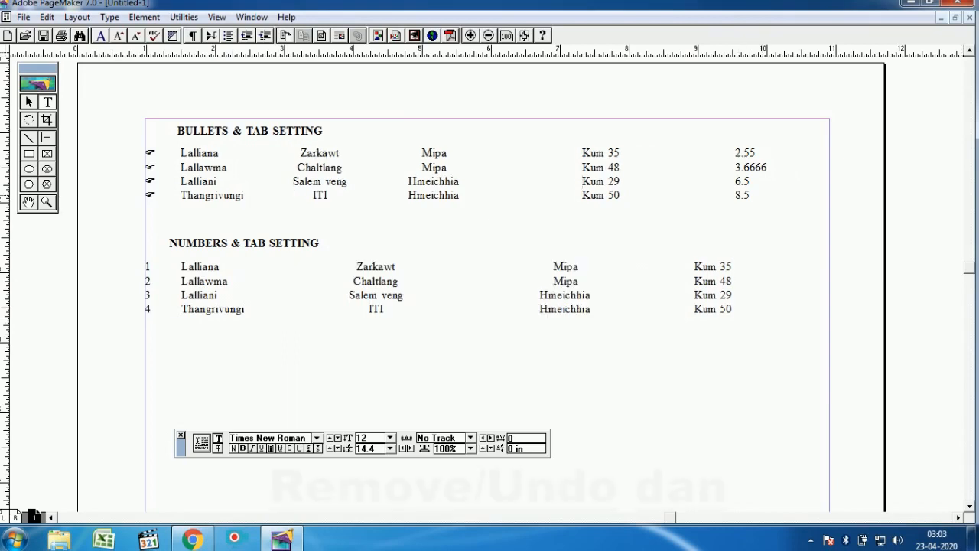
Remove the bullets from the four rows under BULLETS & TAB SETTING, limited to the selected paragraphs
drag(749, 195, 145, 153)
click(183, 17)
mouse_move(205, 34)
click(365, 82)
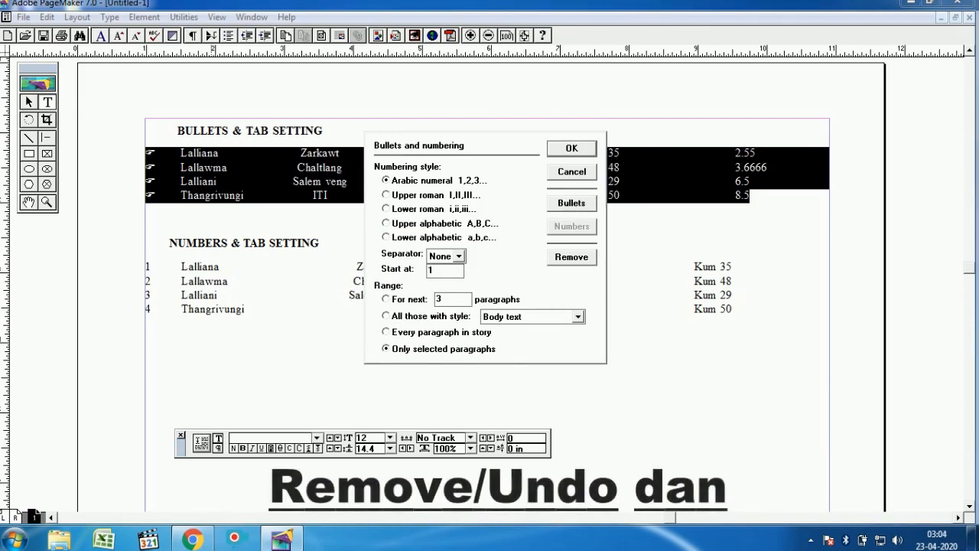
click(571, 202)
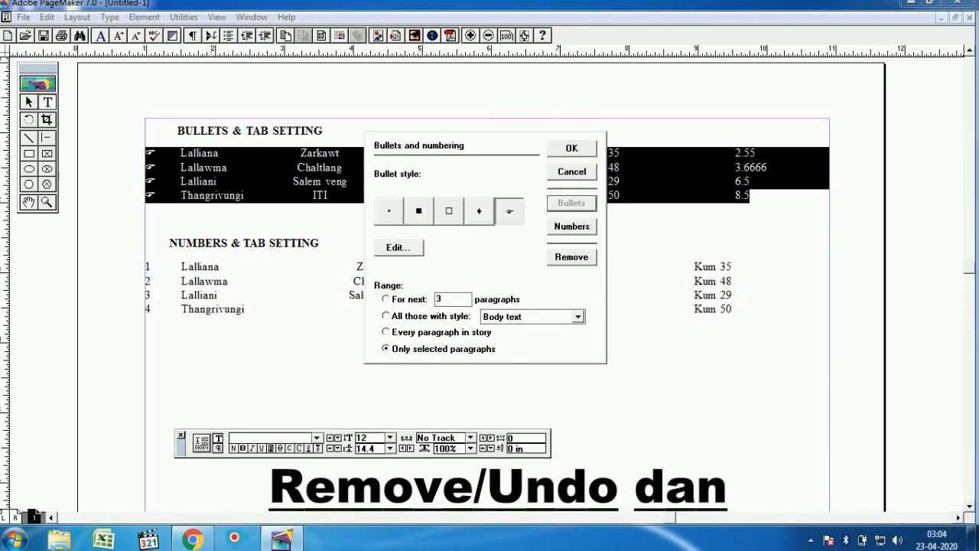
click(571, 256)
click(478, 320)
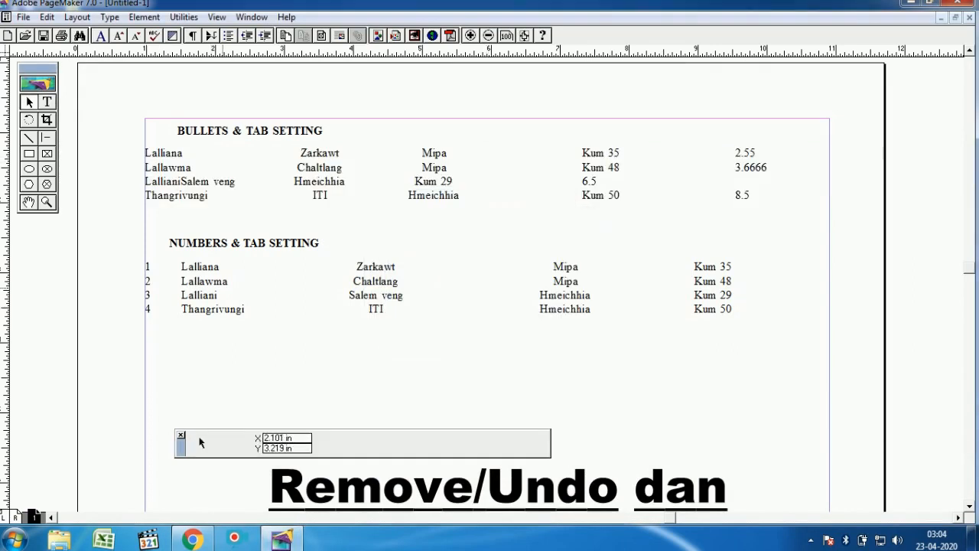
Remove the numbers from the four rows under NUMBERS & TAB SETTING, limited to the selected paragraphs
click(47, 102)
drag(739, 310, 145, 266)
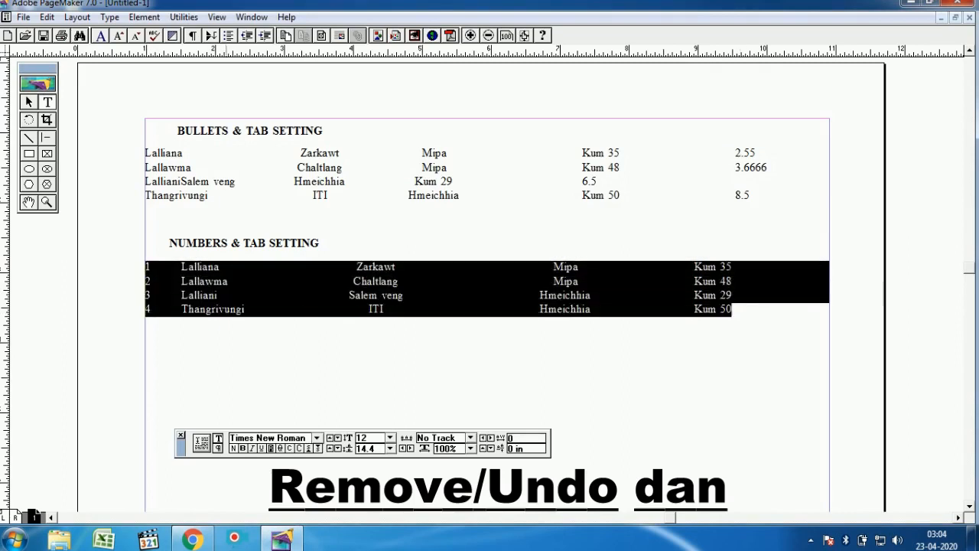
click(183, 16)
mouse_move(206, 34)
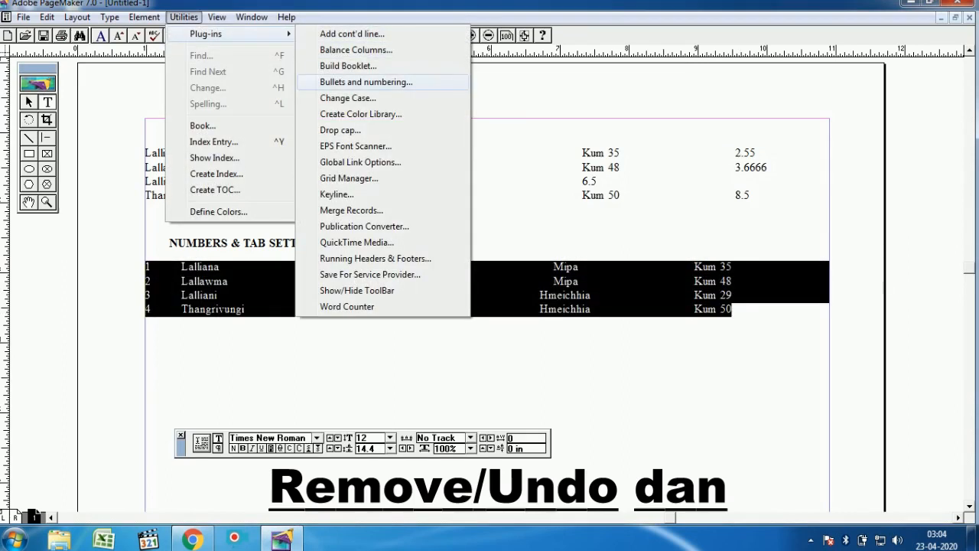
click(367, 82)
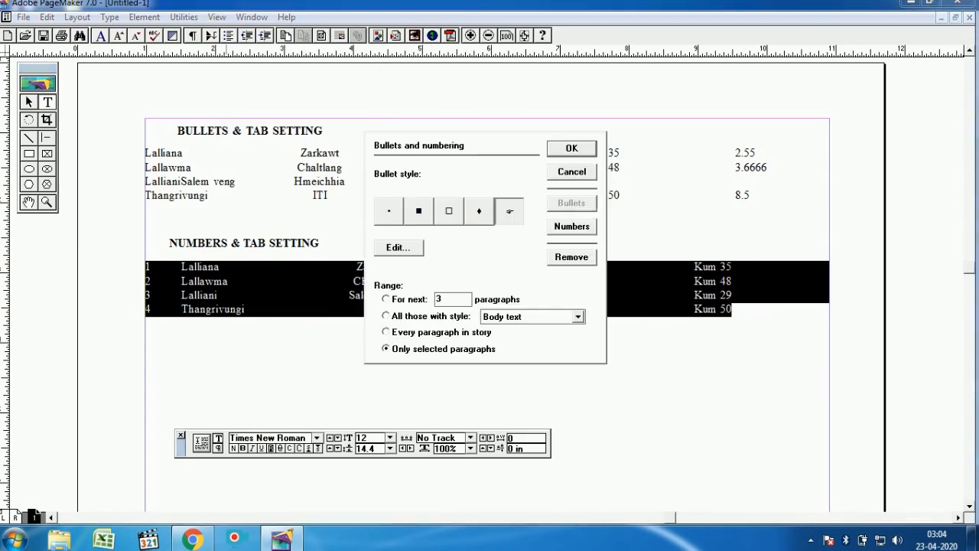
click(571, 227)
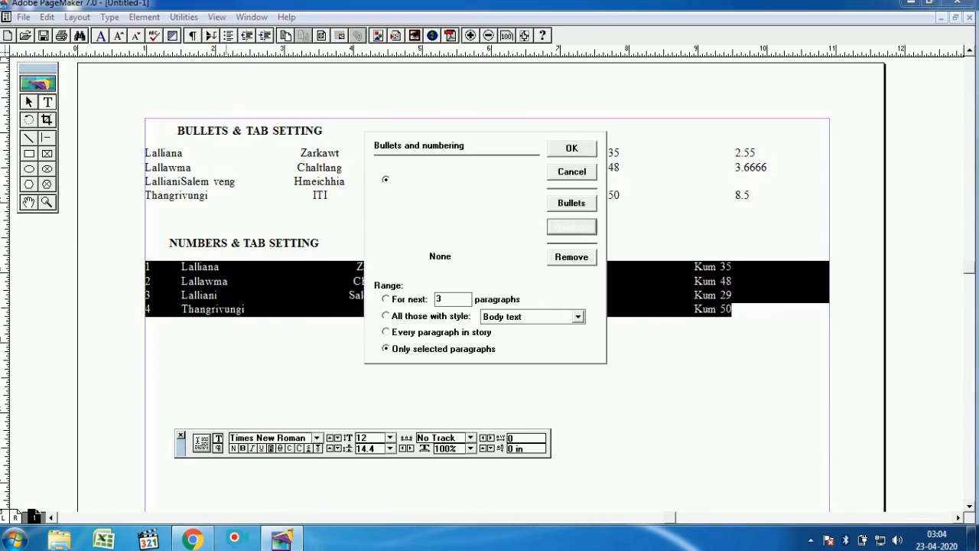
click(571, 257)
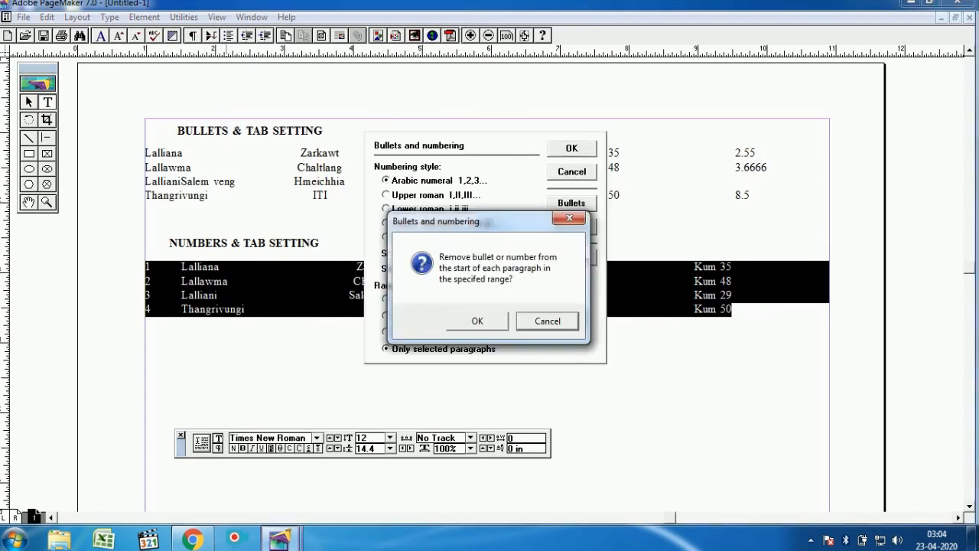
click(477, 321)
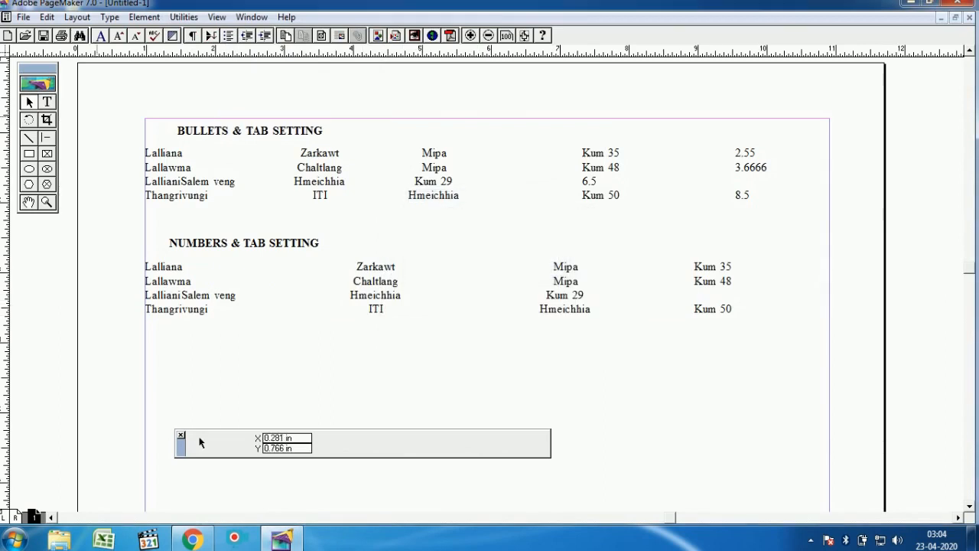
Reset the tab stops of the four rows under BULLETS & TAB SETTING to the defaults and accept
click(47, 101)
drag(751, 196, 145, 153)
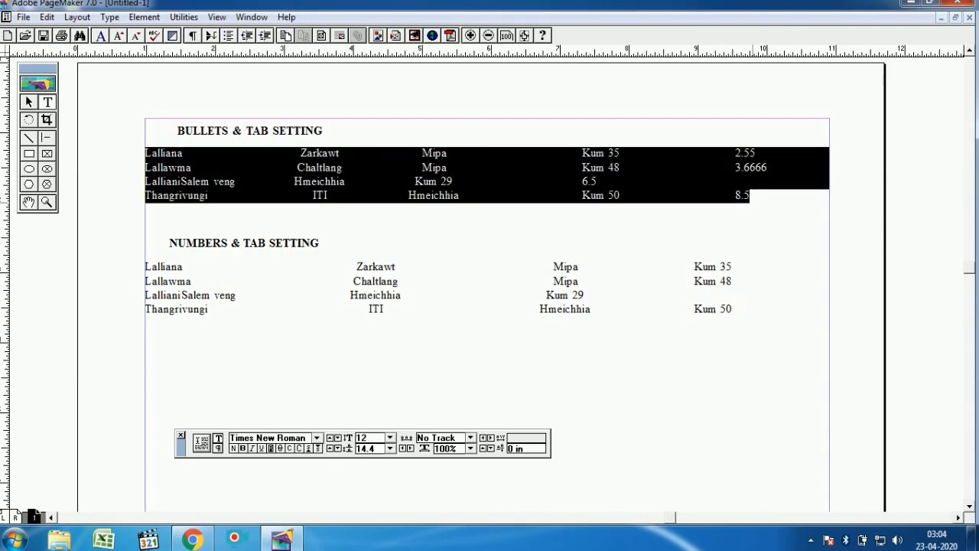
click(183, 181)
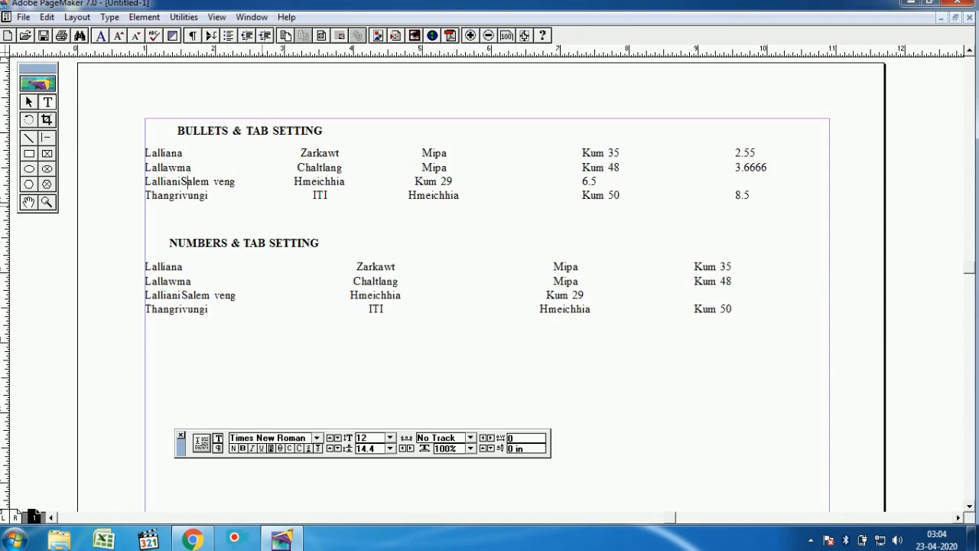
drag(751, 196, 145, 153)
click(109, 17)
click(177, 189)
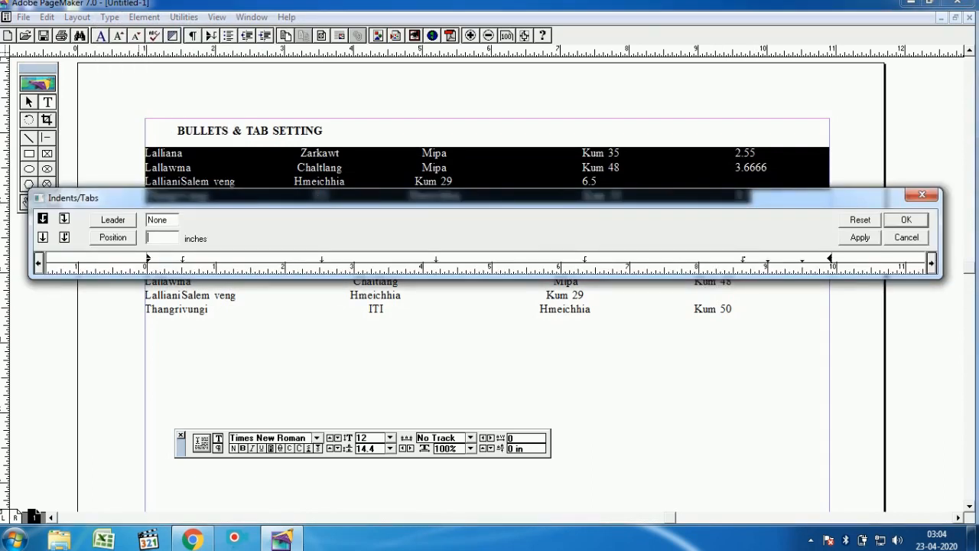
drag(490, 197, 497, 232)
click(866, 254)
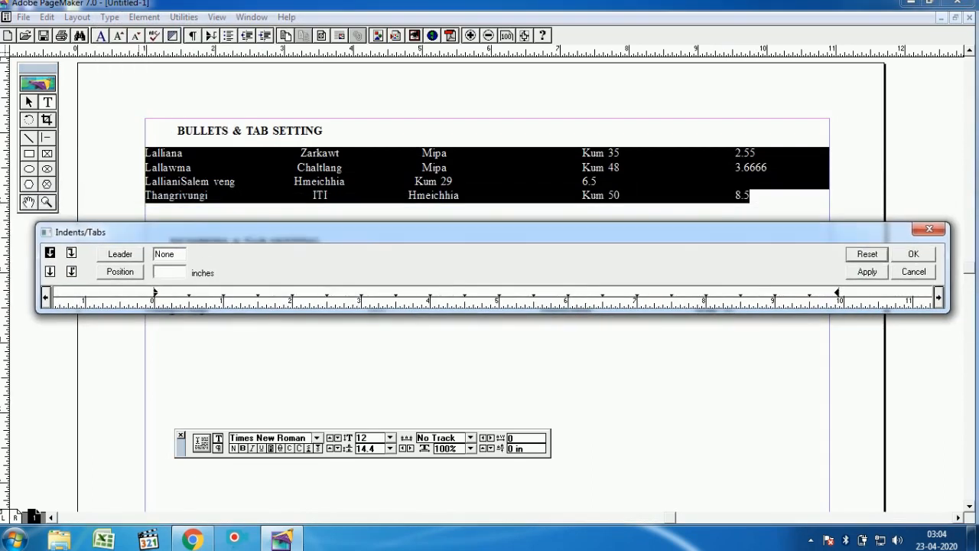
click(913, 254)
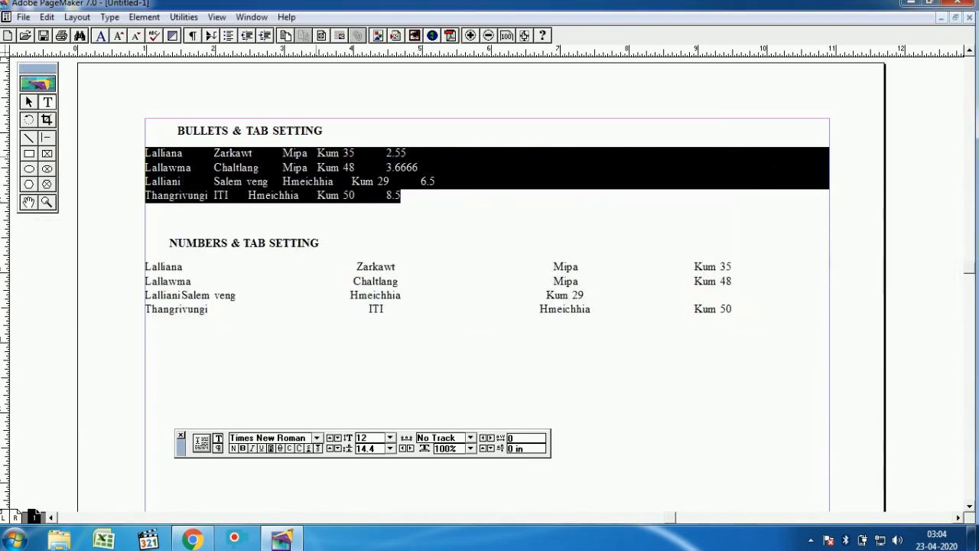
Open the indents and tabs settings for the four rows under NUMBERS & TAB SETTING, keeping the rows in view
drag(146, 268, 732, 309)
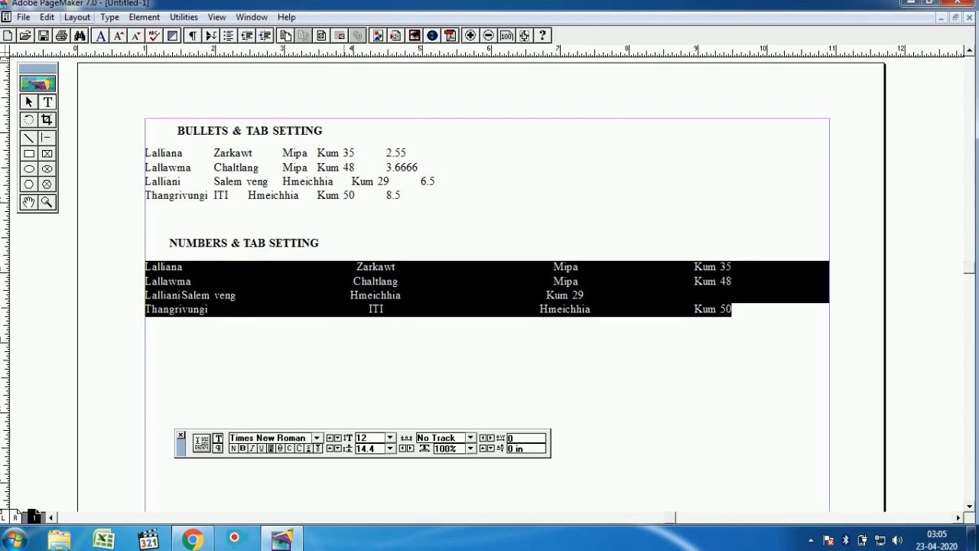
click(109, 17)
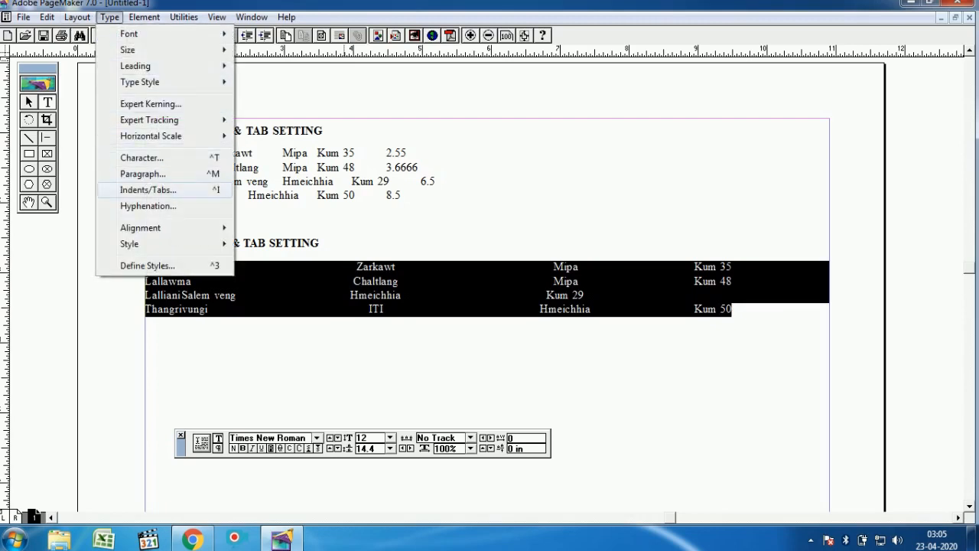
click(148, 189)
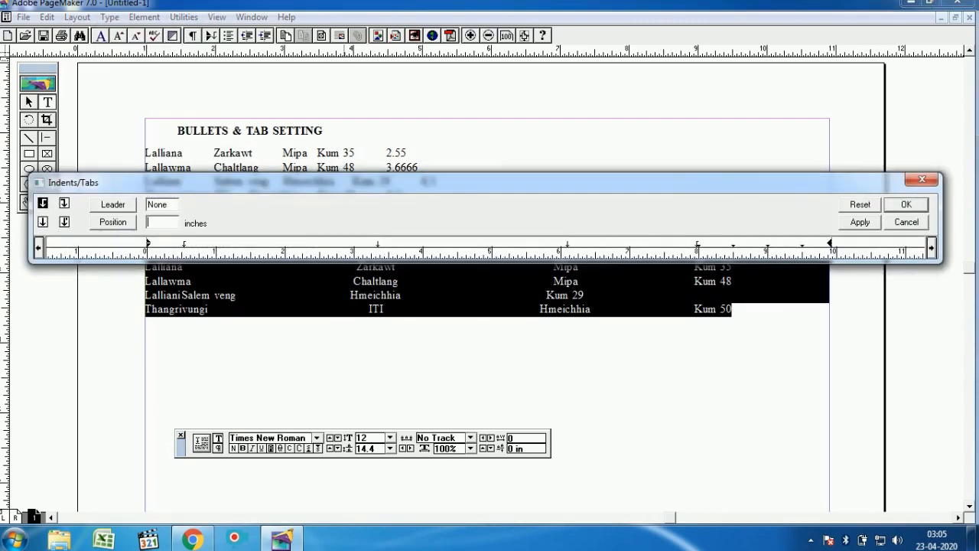
drag(489, 182, 486, 136)
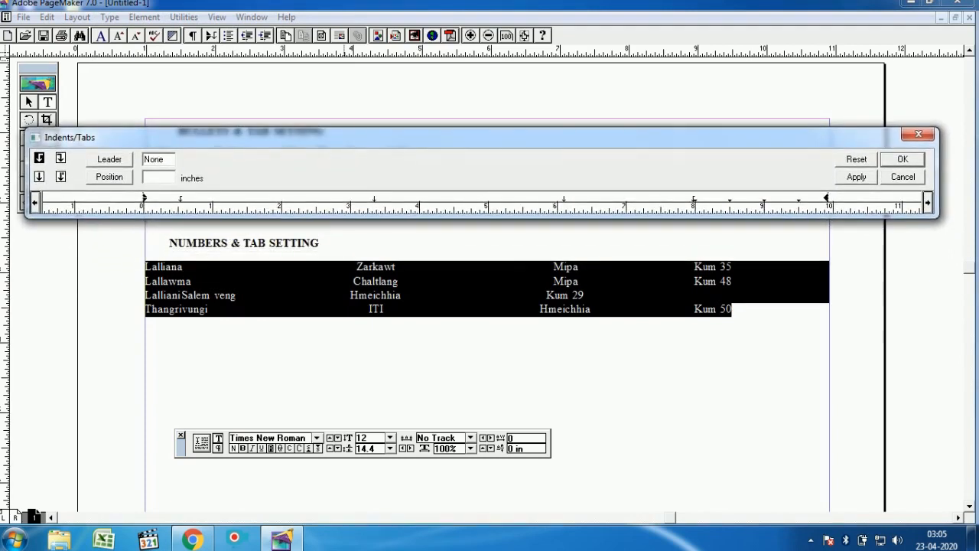
click(856, 176)
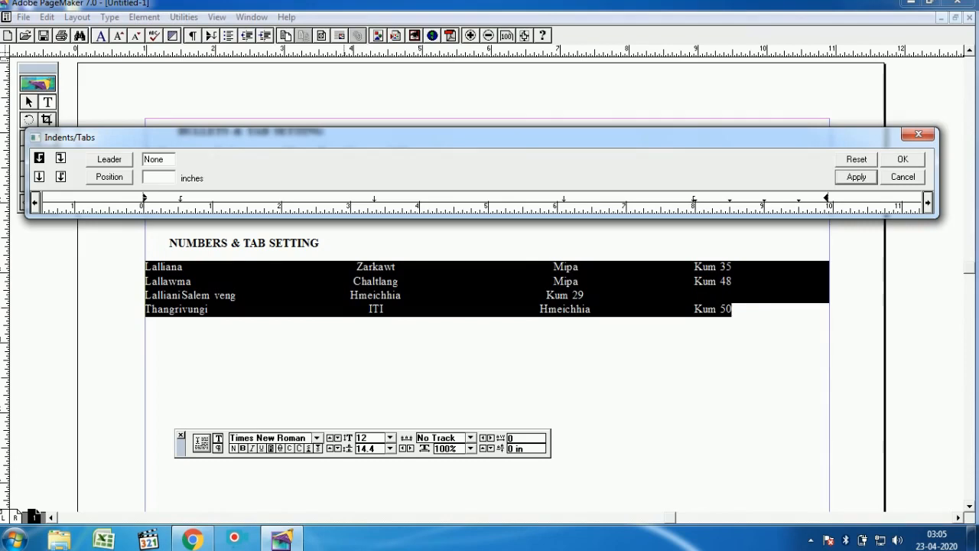
Move the rows' first three tab stops to 1.75, 4.781 and 7.219 inches and apply them
drag(180, 199, 265, 198)
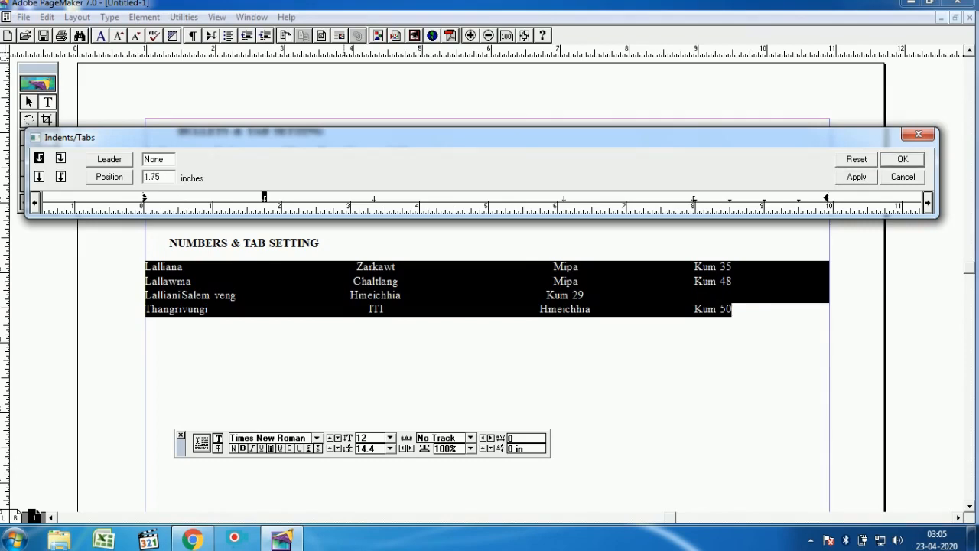
click(855, 176)
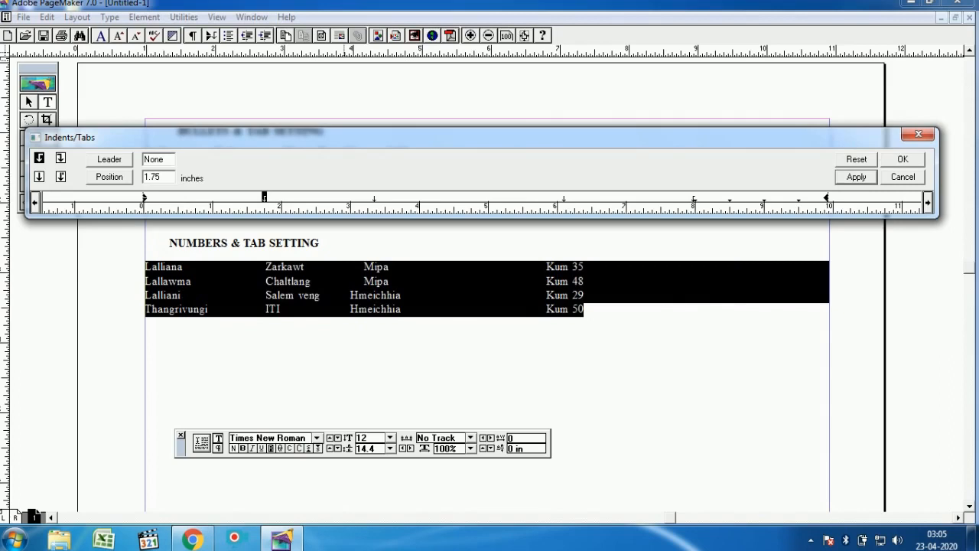
drag(374, 198, 472, 198)
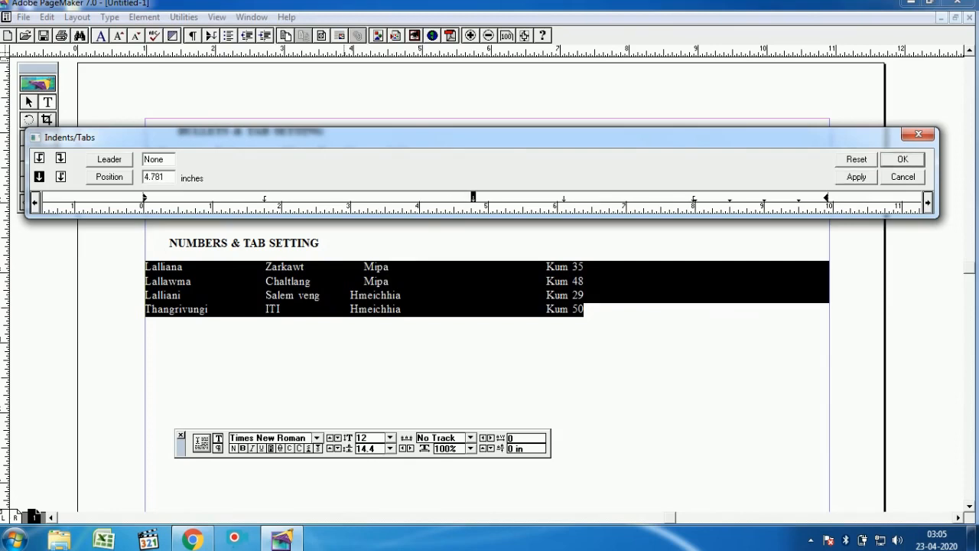
drag(563, 198, 641, 198)
click(856, 177)
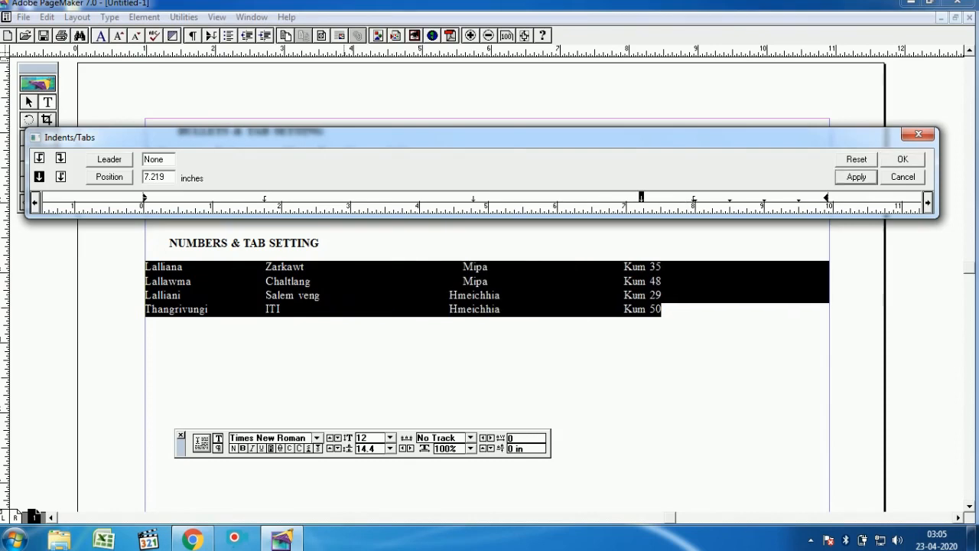
Remove all four custom tab stops from the rows under NUMBERS & TAB SETTING, then apply and accept the tab settings
click(693, 198)
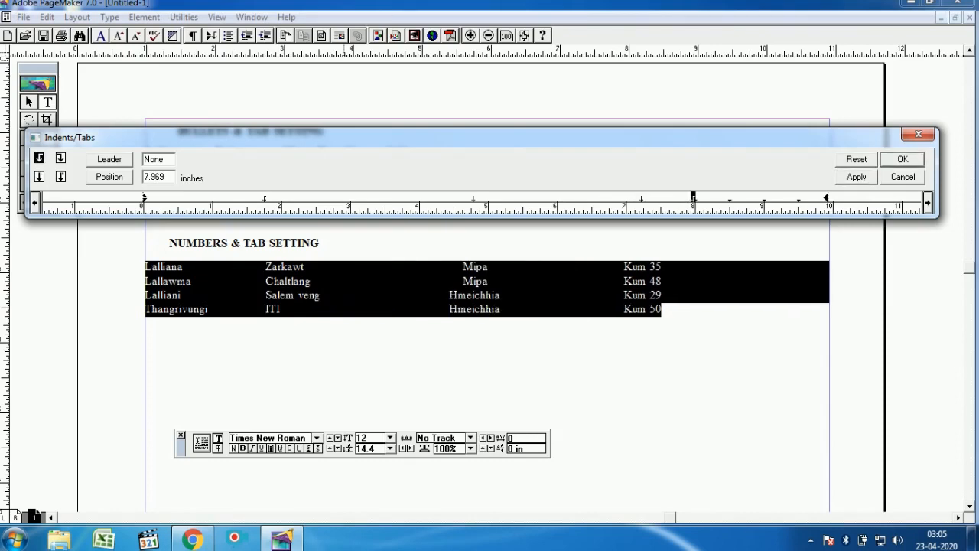
mouse_move(693, 198)
mouse_down()
mouse_move(691, 229)
mouse_move(706, 229)
mouse_up()
click(641, 199)
drag(641, 198, 643, 230)
click(637, 197)
drag(637, 197, 639, 229)
drag(473, 198, 477, 229)
drag(264, 198, 268, 228)
click(856, 177)
click(903, 159)
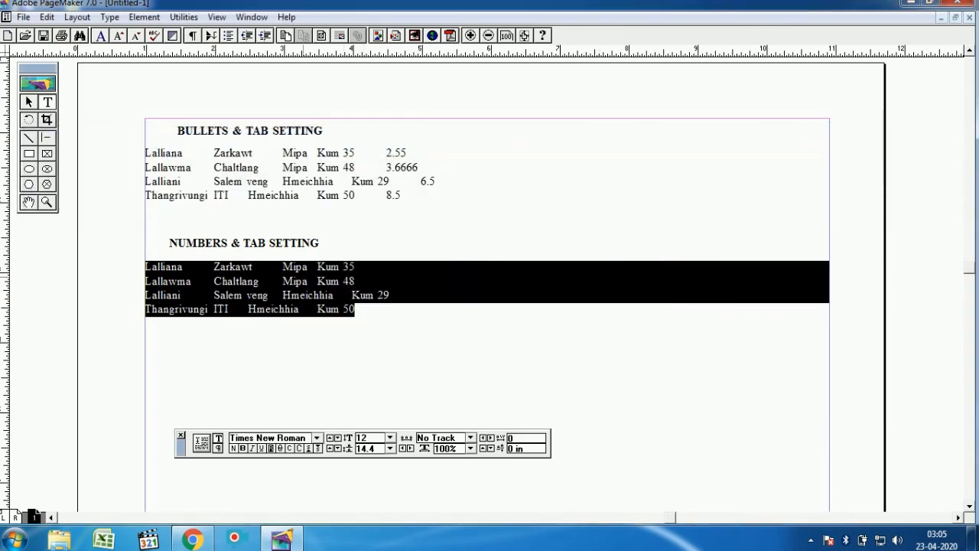